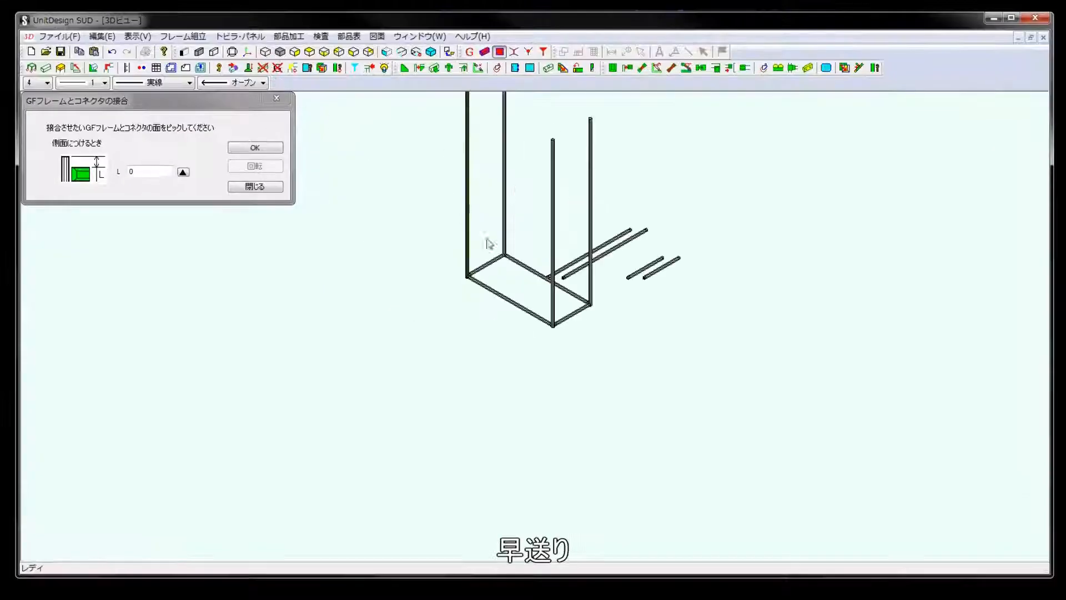
Join the connector of one loose long frame to the side face at the upper end of a grey post
middle_click_drag(493, 211, 526, 211)
scroll(611, 160, "up", 5)
scroll(622, 166, "down", 5)
scroll(567, 250, "up", 5)
left_click(625, 107)
scroll(627, 111, "down", 7)
middle_click_drag(644, 142, 772, 219)
scroll(535, 261, "up", 5)
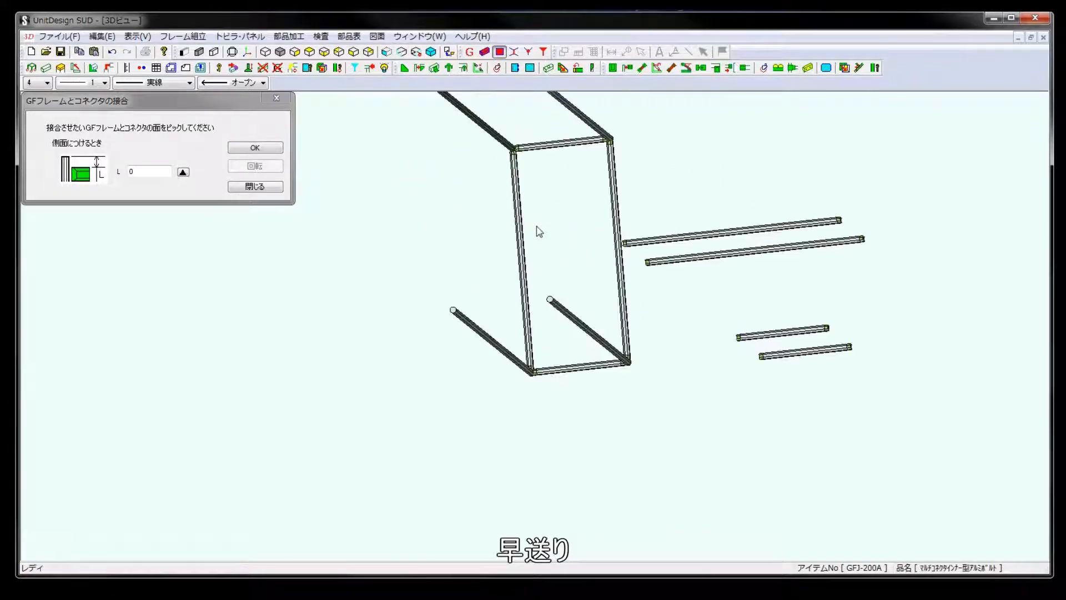
middle_click_drag(528, 354, 578, 310)
scroll(542, 154, "up", 5)
middle_click_drag(577, 147, 578, 394)
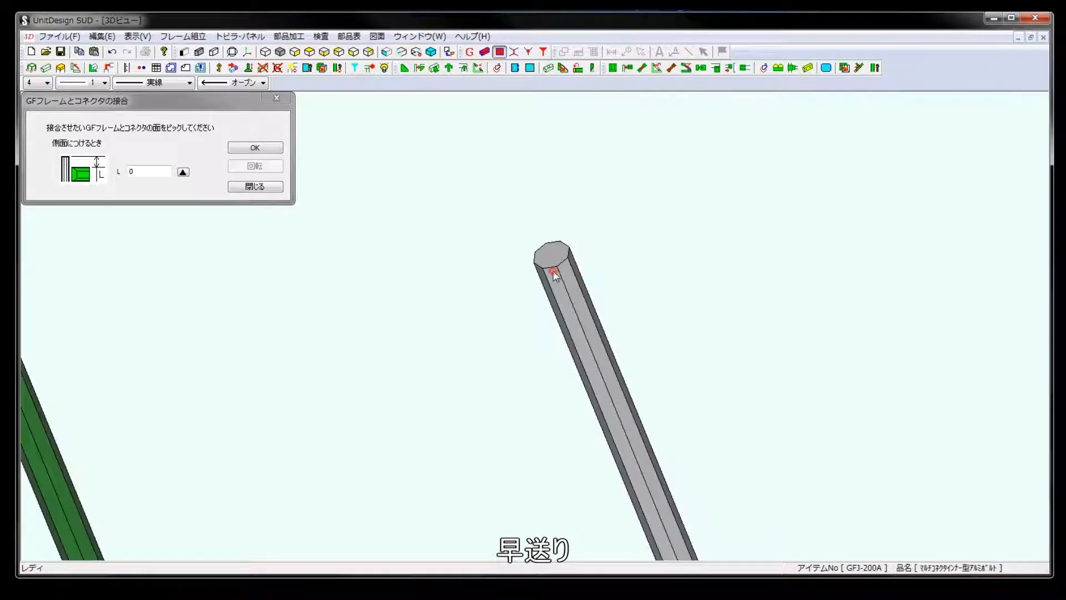
left_click(553, 270)
left_click(264, 149)
left_click(491, 346)
Join the remaining long frame's connector to the side face at the upper end of the green post
scroll(491, 347, "down", 4)
middle_click_drag(492, 347, 440, 330)
scroll(360, 278, "up", 3)
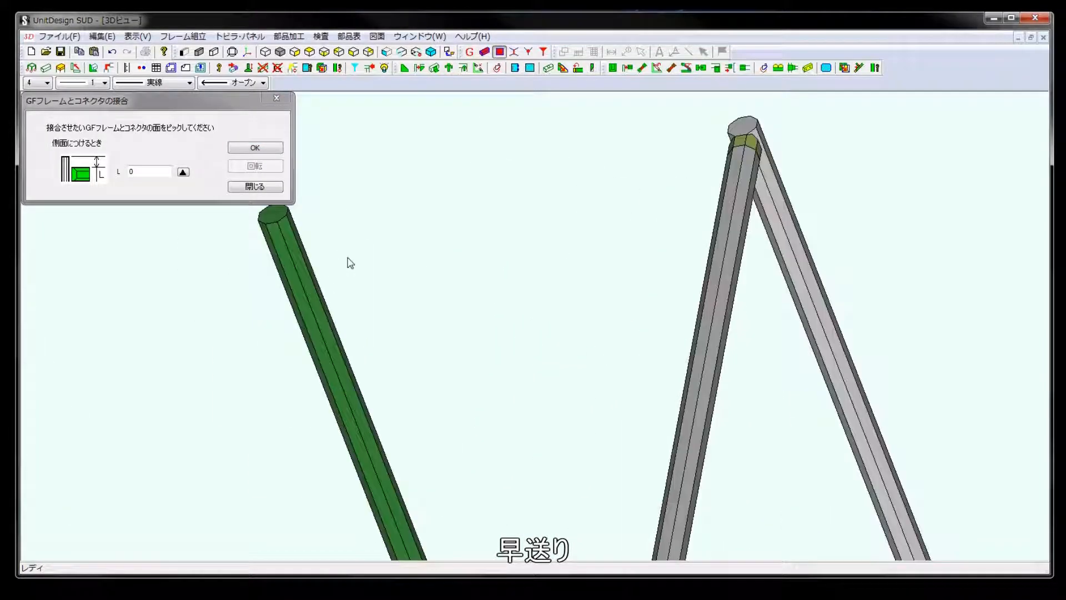
left_click(272, 234)
scroll(278, 239, "down", 5)
scroll(506, 472, "up", 5)
middle_click_drag(506, 472, 424, 271)
middle_click_drag(383, 222, 558, 346)
scroll(558, 346, "up", 6)
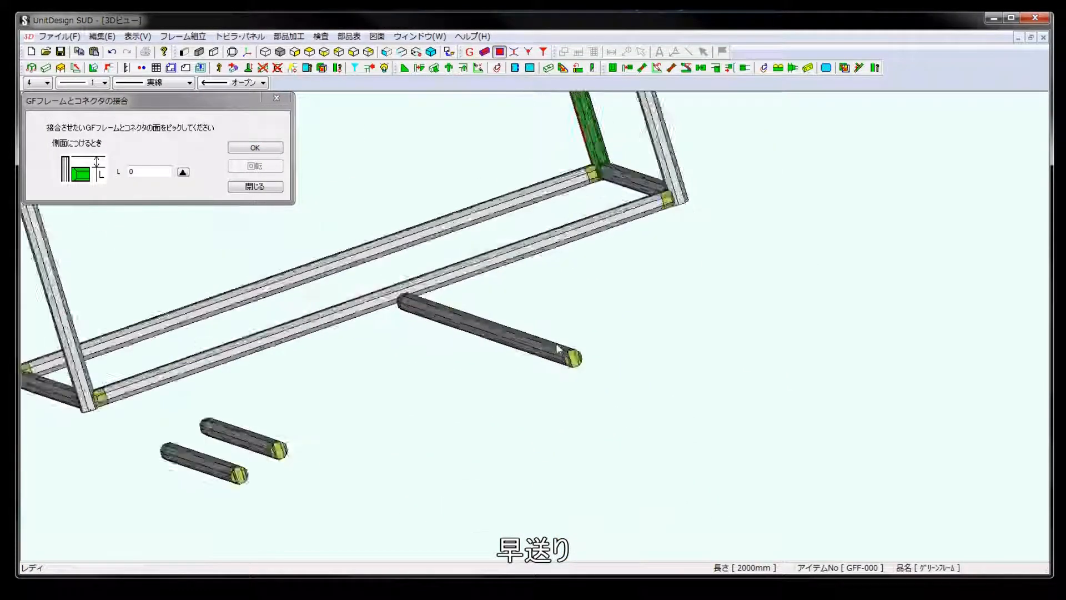
left_click(613, 384)
left_click(268, 146)
left_click(534, 272)
Join a loose short frame's connector across the upper ends of the posts on the green post's side
scroll(409, 260, "down", 8)
middle_click_drag(427, 256, 511, 239)
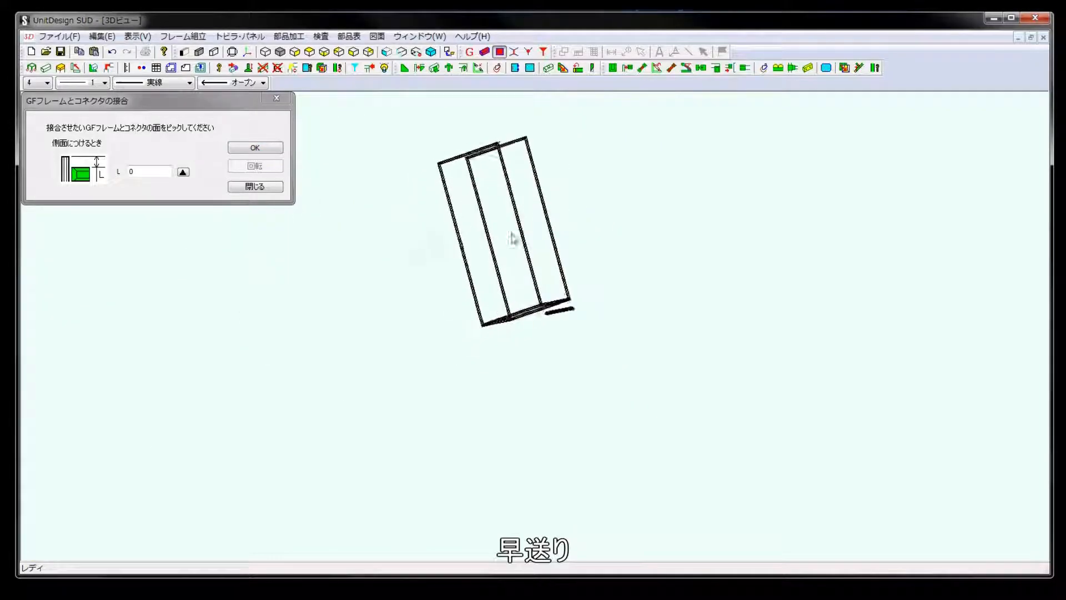
scroll(549, 328, "up", 6)
middle_click_drag(399, 261, 383, 305)
left_click(344, 350)
scroll(507, 391, "down", 8)
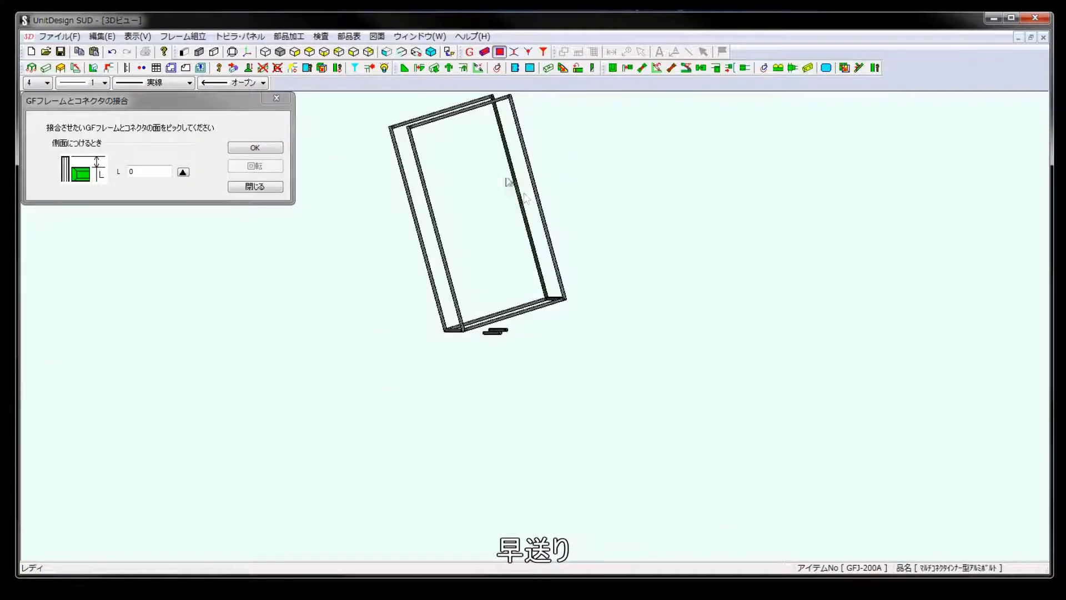
middle_click_drag(521, 195, 549, 383)
scroll(509, 155, "up", 7)
middle_click_drag(509, 155, 524, 241)
left_click(500, 192)
left_click(275, 147)
Join the last short frame's connector to the post top on the side opposite the green post and end the joining command
middle_click_drag(377, 345, 791, 266)
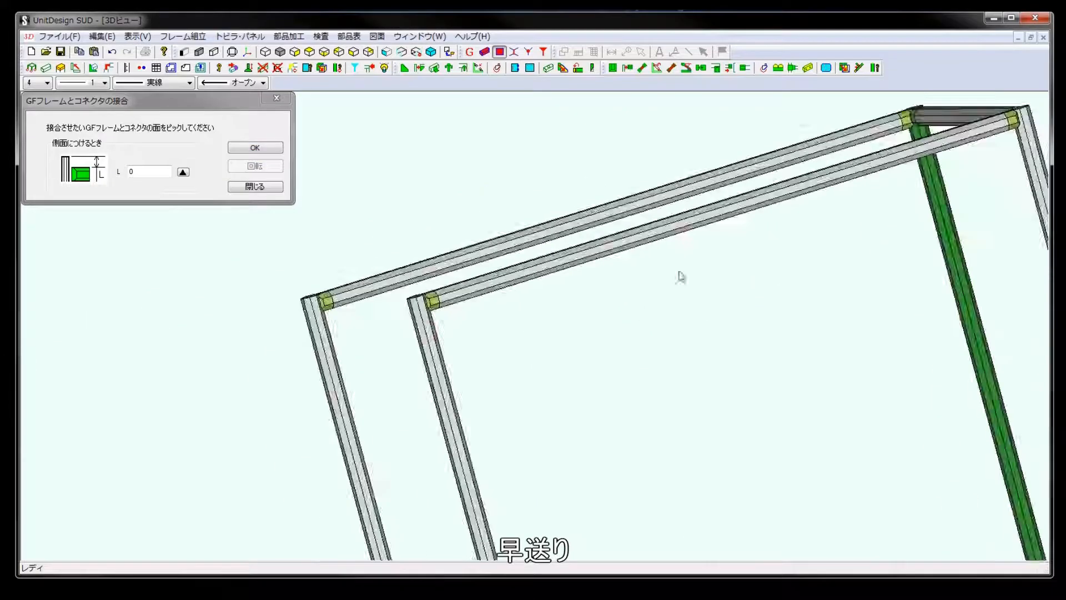
left_click(314, 300)
scroll(534, 326, "down", 6)
middle_click_drag(570, 463, 492, 159)
scroll(558, 357, "up", 8)
left_click(672, 414)
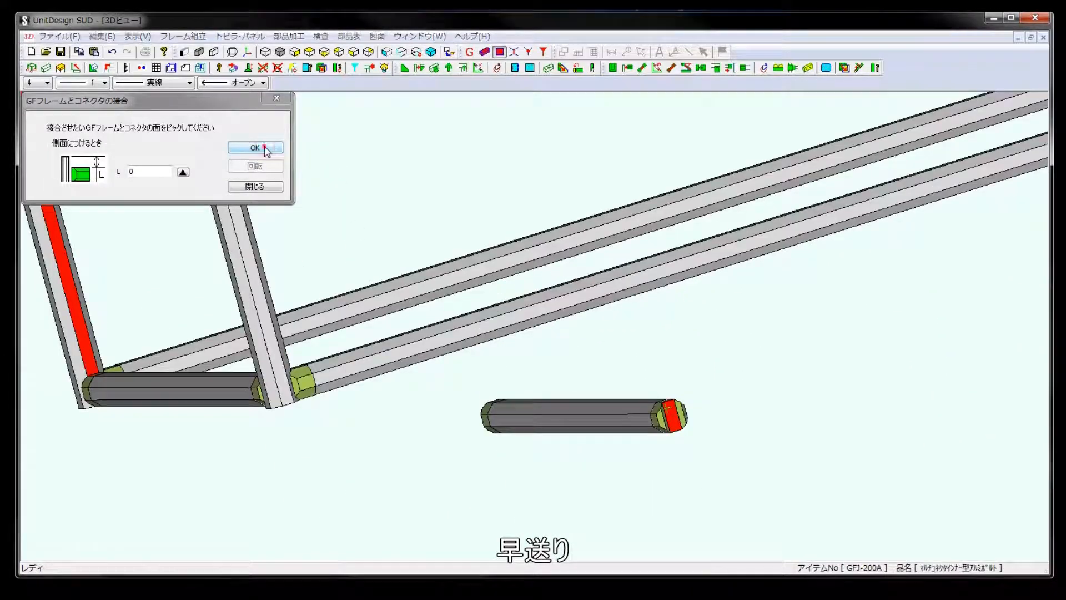
left_click(265, 149)
left_click_drag(447, 178, 476, 293)
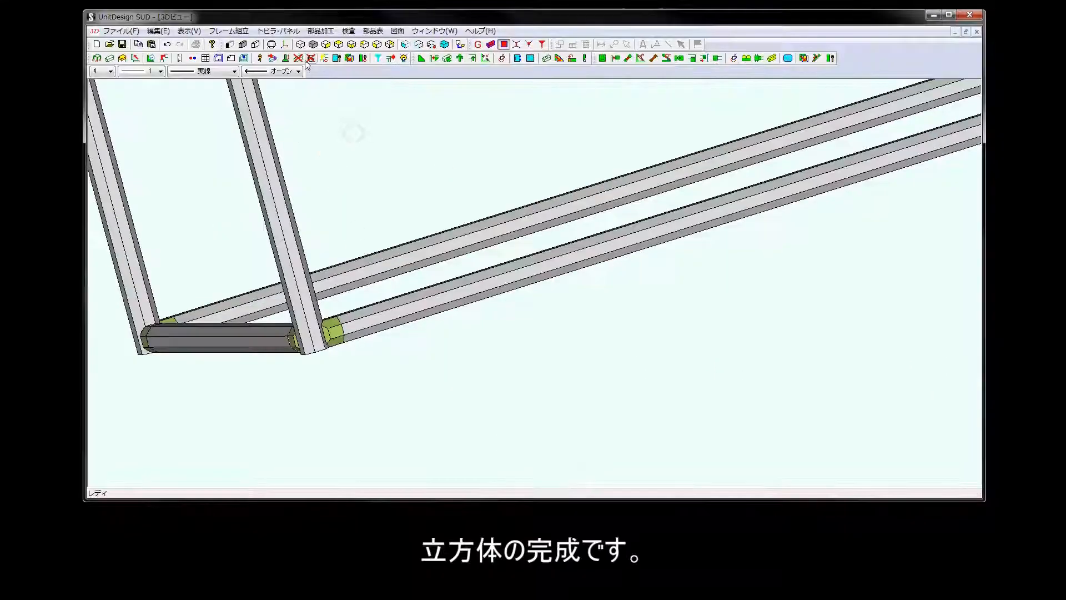
Measure the box's outer width between the outward faces of the green post and the opposite post along the long side
left_click(265, 52)
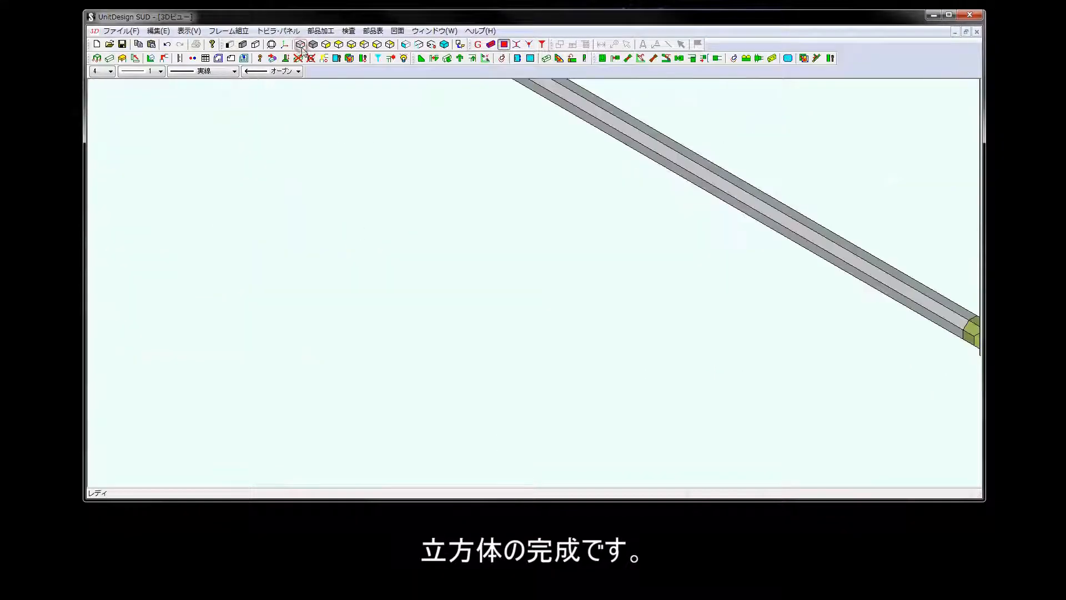
scroll(440, 183, "down", 5)
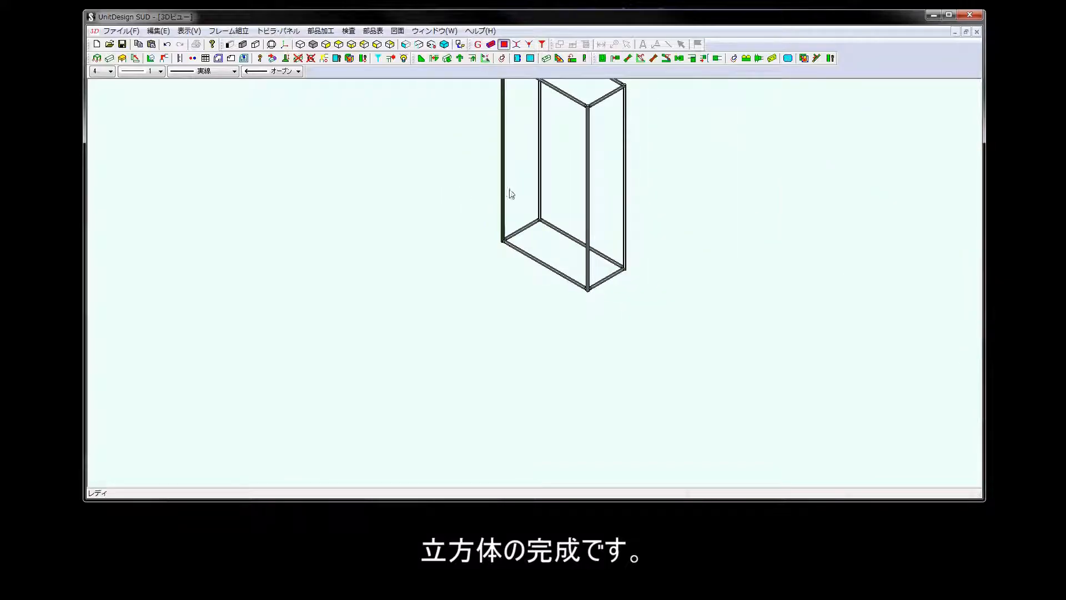
scroll(607, 205, "up", 3)
middle_click_drag(594, 184, 517, 316)
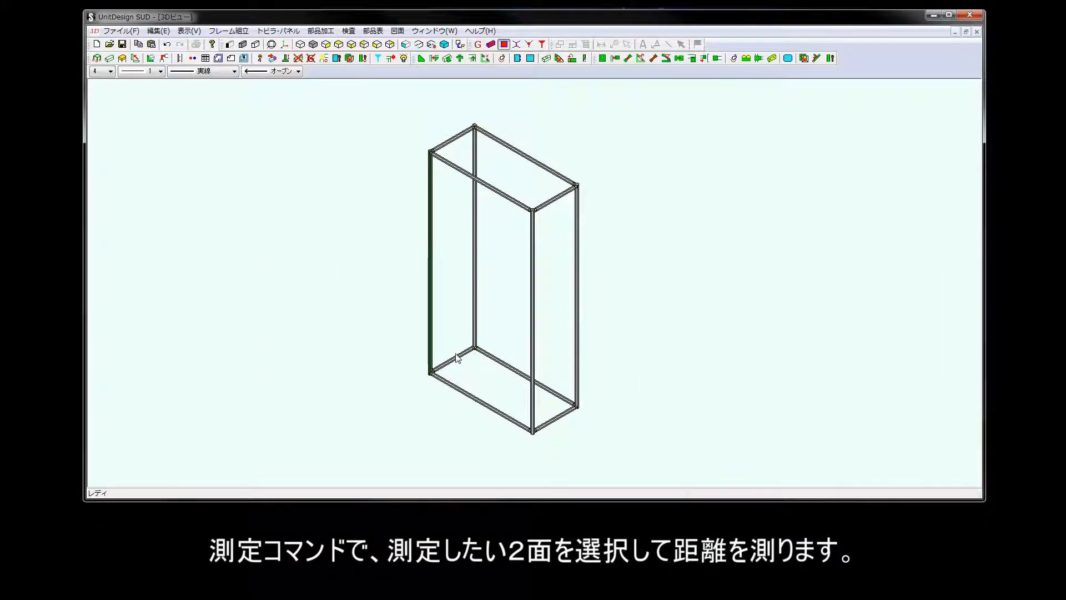
left_click(179, 57)
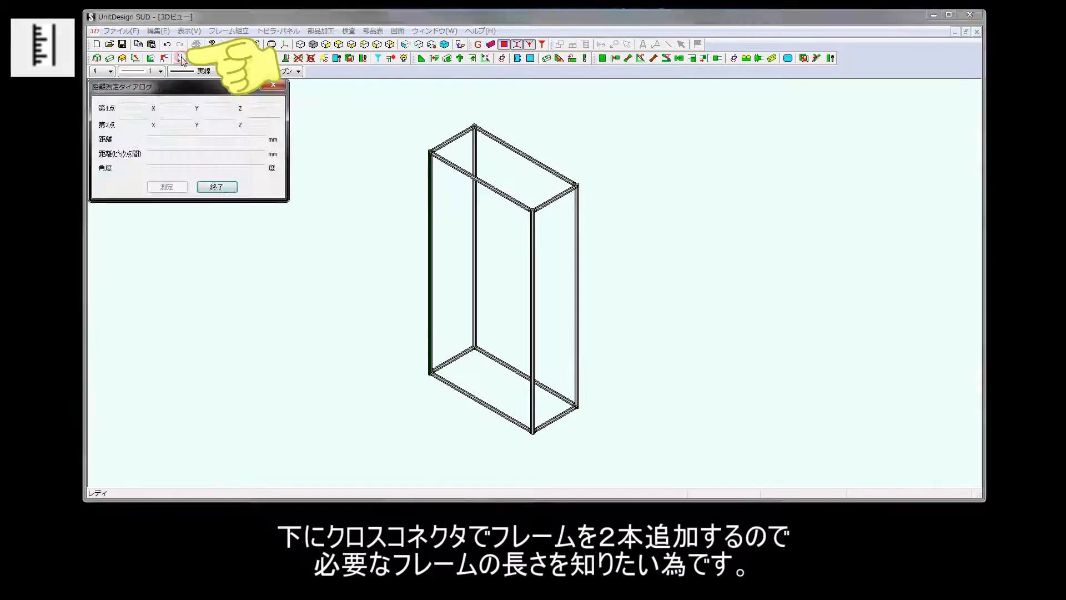
middle_click_drag(566, 431, 487, 364)
scroll(486, 364, "up", 5)
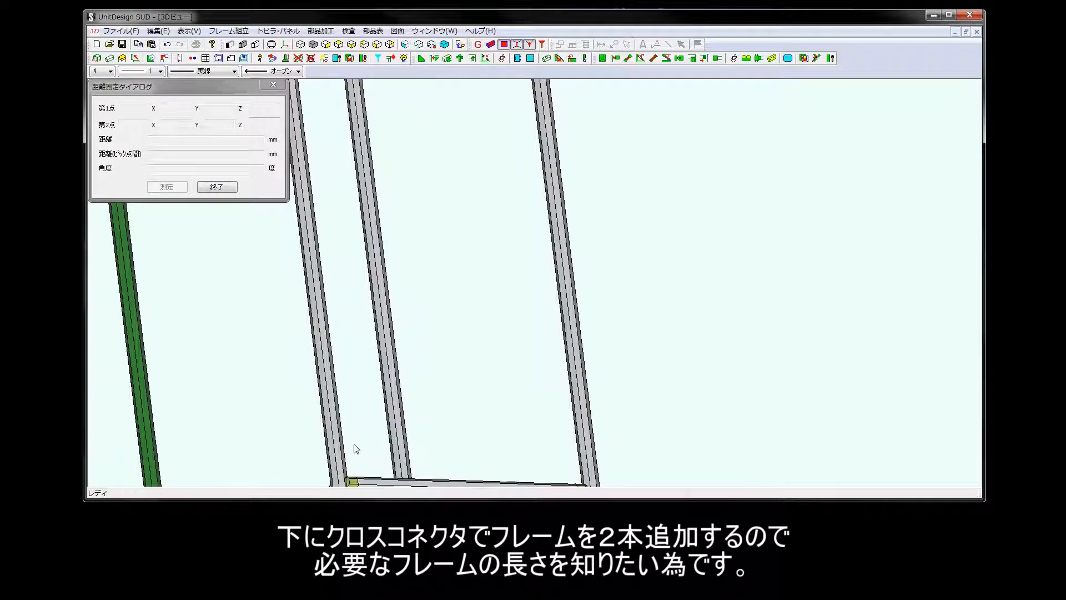
scroll(354, 449, "down", 3)
left_click(439, 315)
mouse_move(359, 390)
middle_mouse_down()
mouse_move(488, 326)
mouse_move(544, 260)
middle_mouse_up()
left_click(633, 98)
left_click(181, 187)
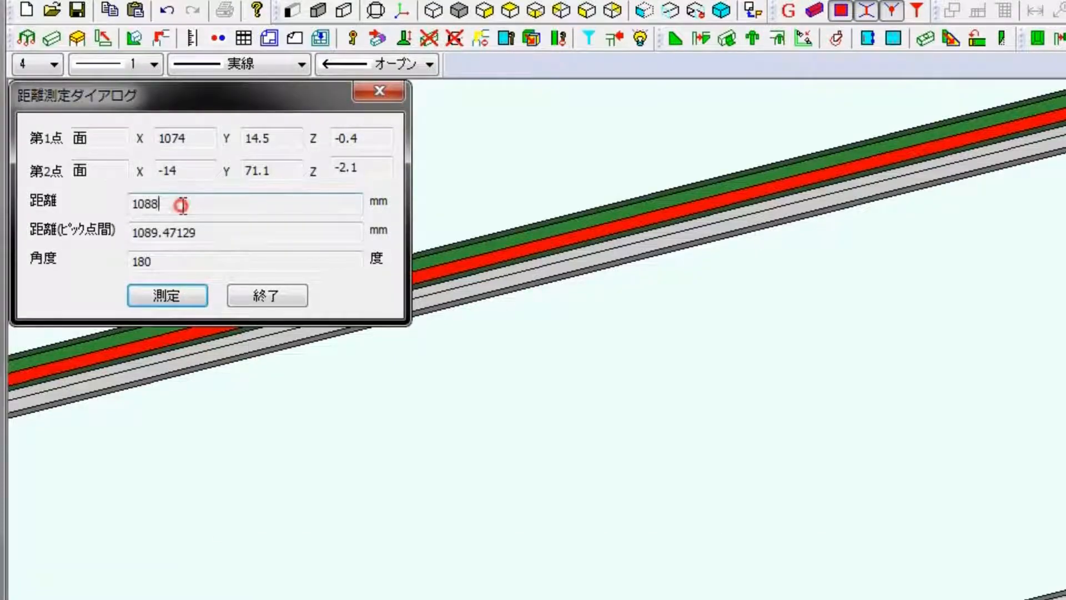
double_click(182, 205)
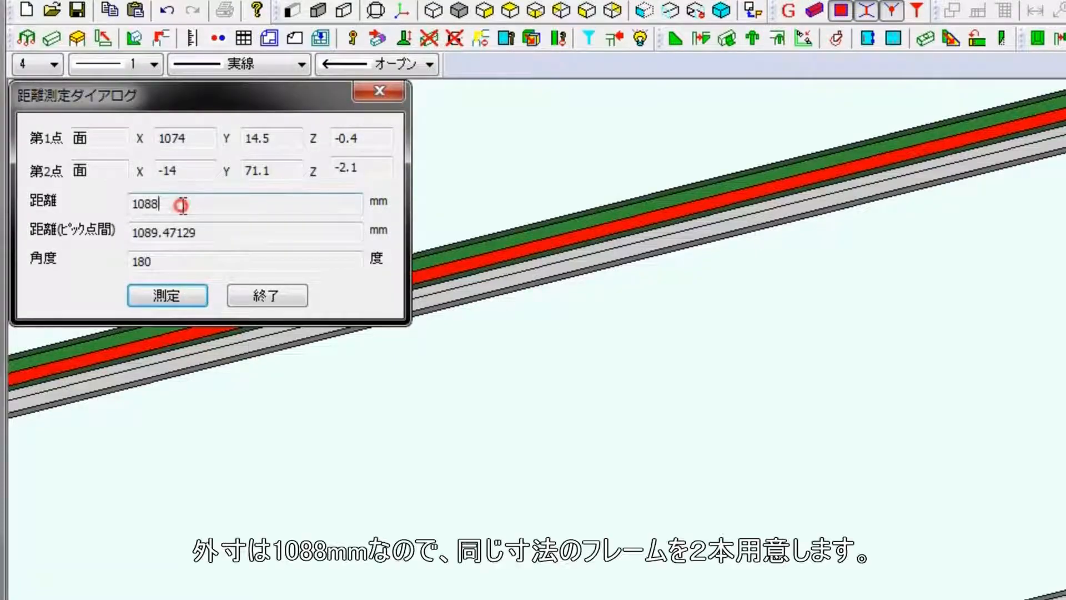
left_click(173, 202)
double_click(179, 204)
left_click(175, 297)
left_click(245, 293)
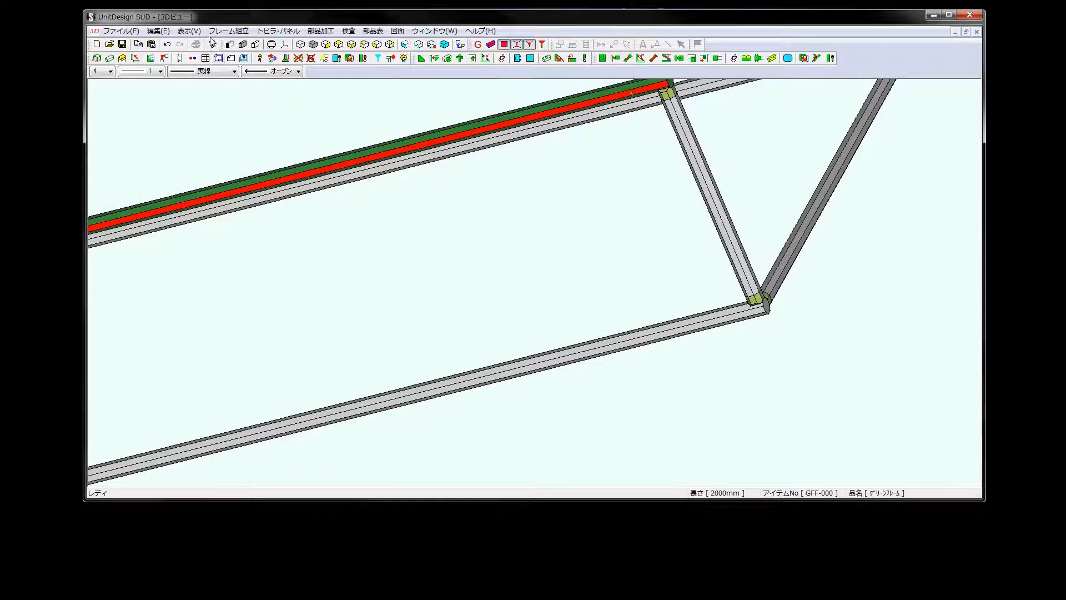
Add two GFF-000 green frames of the GFN series, each 1088 mm long
left_click(301, 45)
scroll(340, 156, "down", 5)
left_click(570, 252)
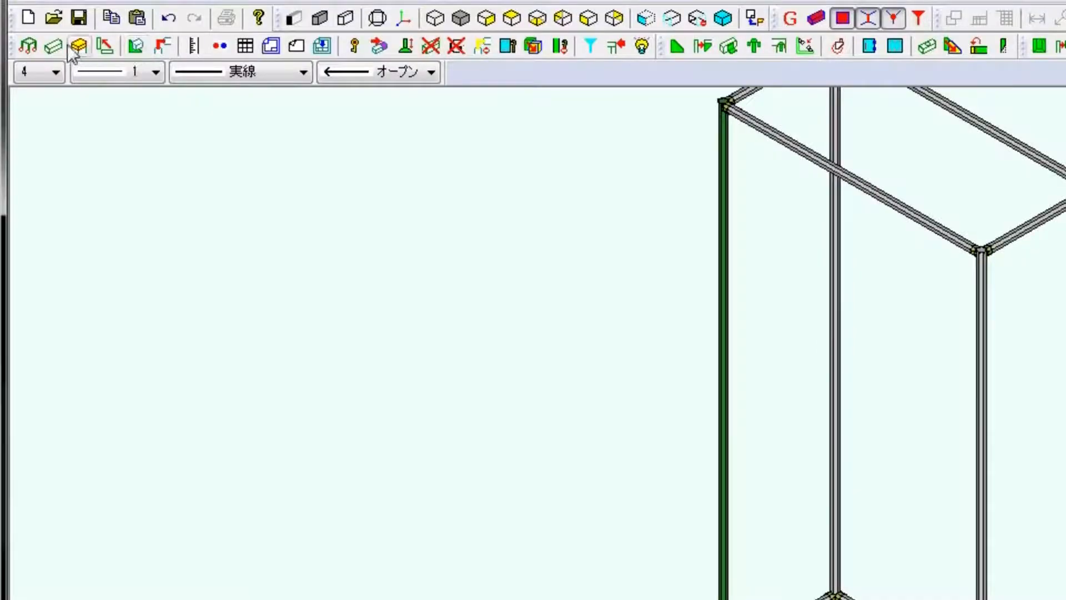
left_click(113, 58)
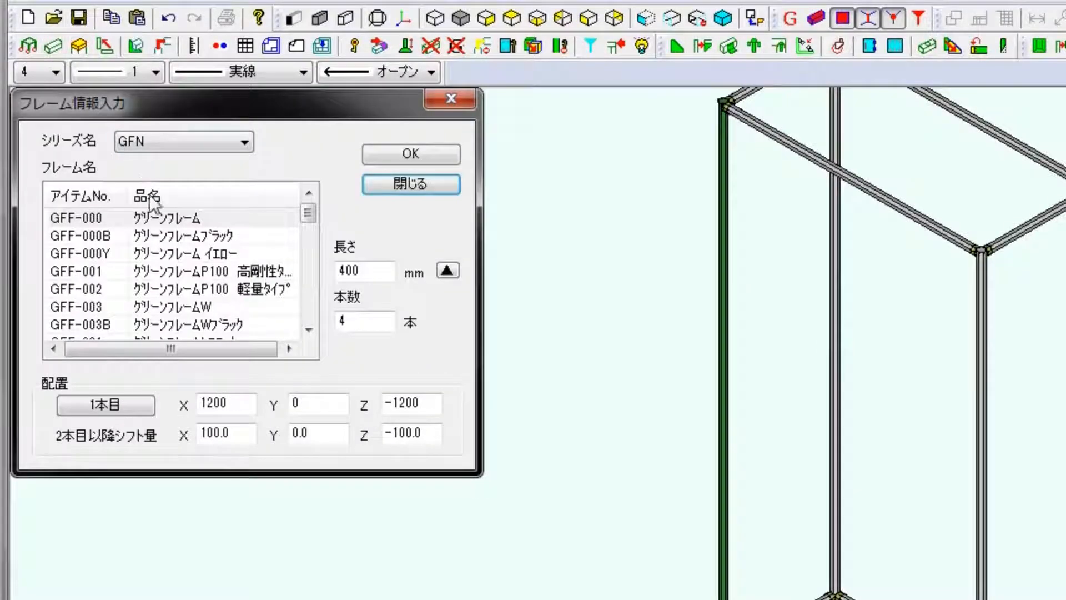
double_click(377, 279)
type("1088")
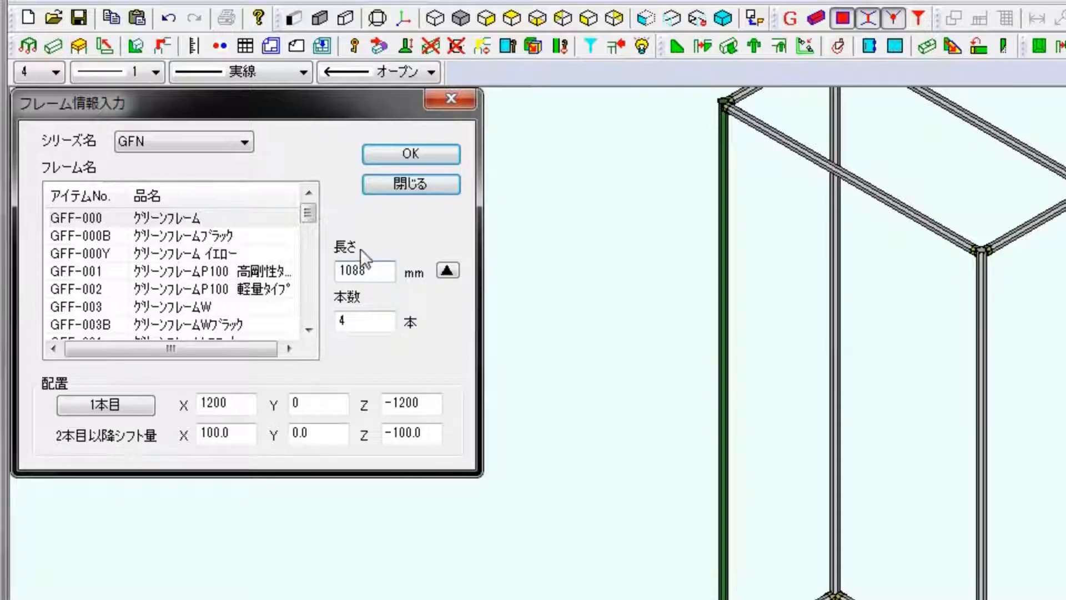
double_click(358, 321)
type("2")
left_click(401, 157)
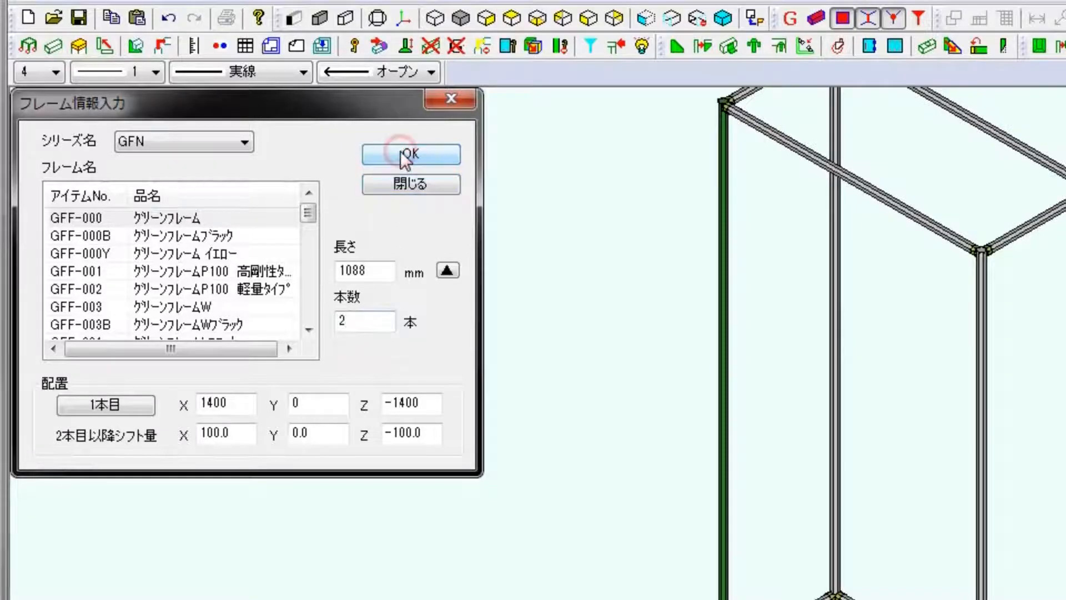
left_click(450, 183)
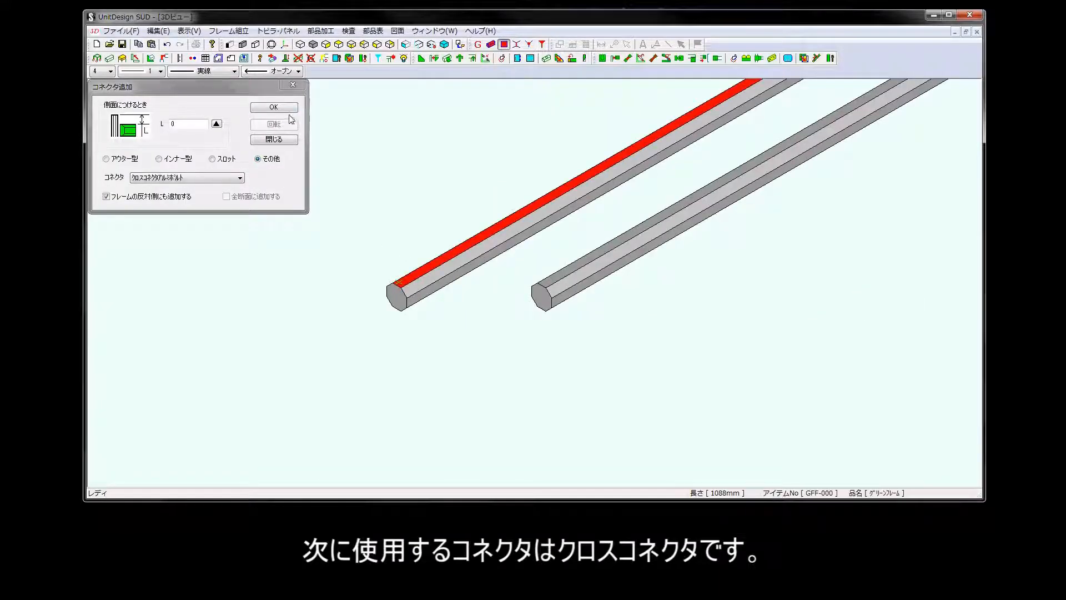
Attach cross connectors with aluminium bolts (クロスコネクタアルミボルト) to the upper faces at both ends of both 1088 mm frames, with offset L at 0
left_click(288, 115)
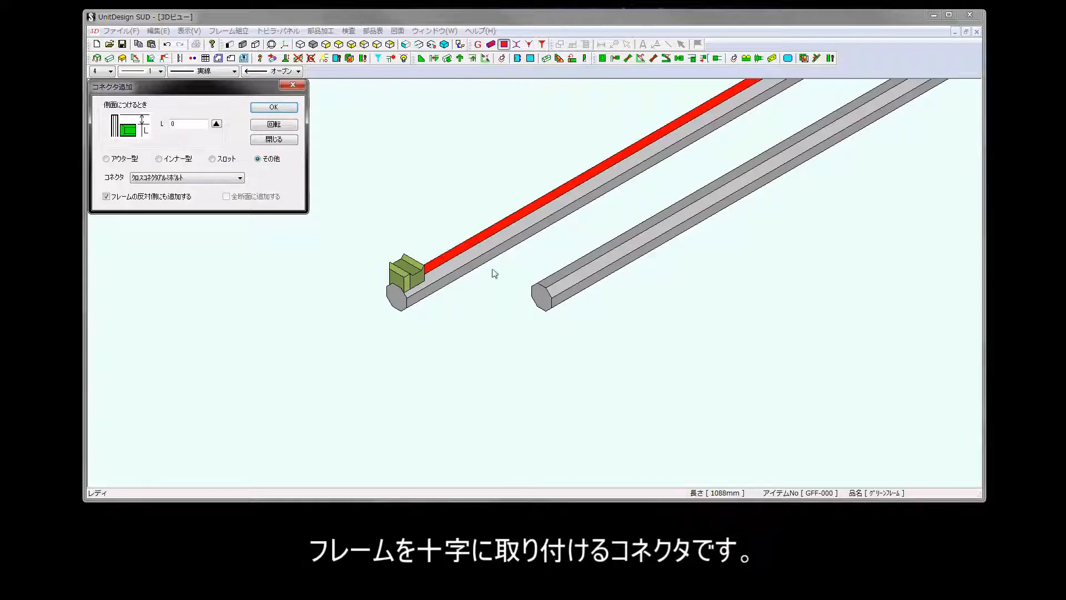
left_click(548, 283)
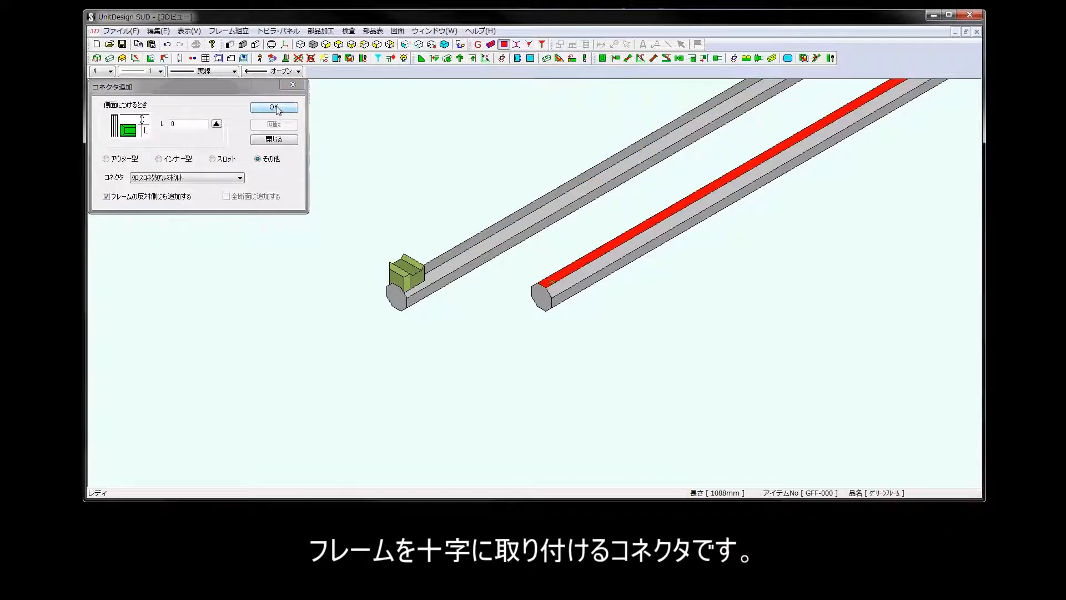
left_click(278, 108)
left_click(493, 292)
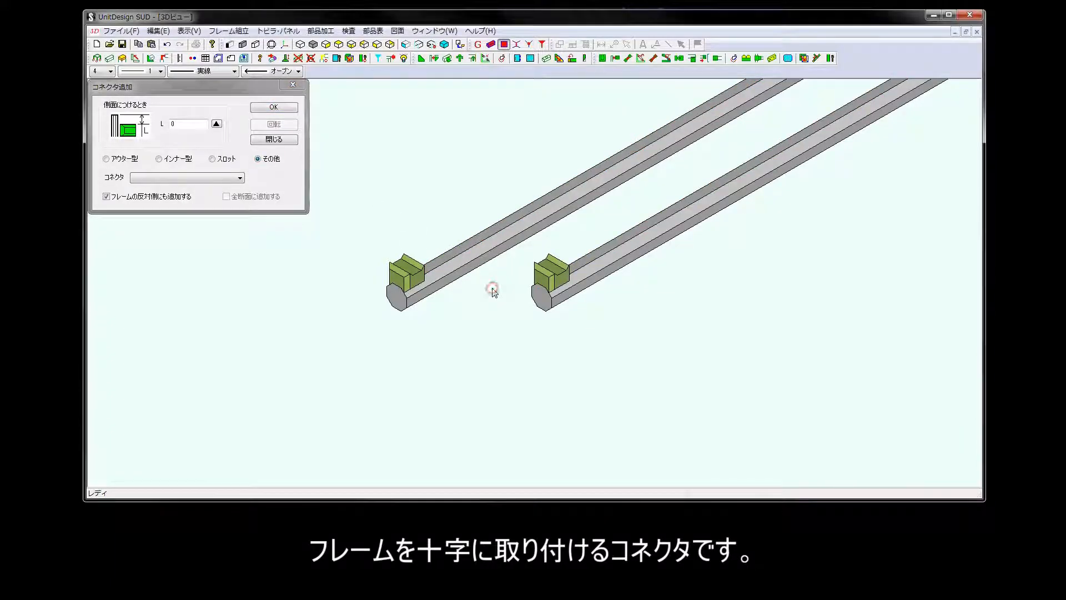
scroll(493, 290, "down", 5)
scroll(736, 182, "up", 3)
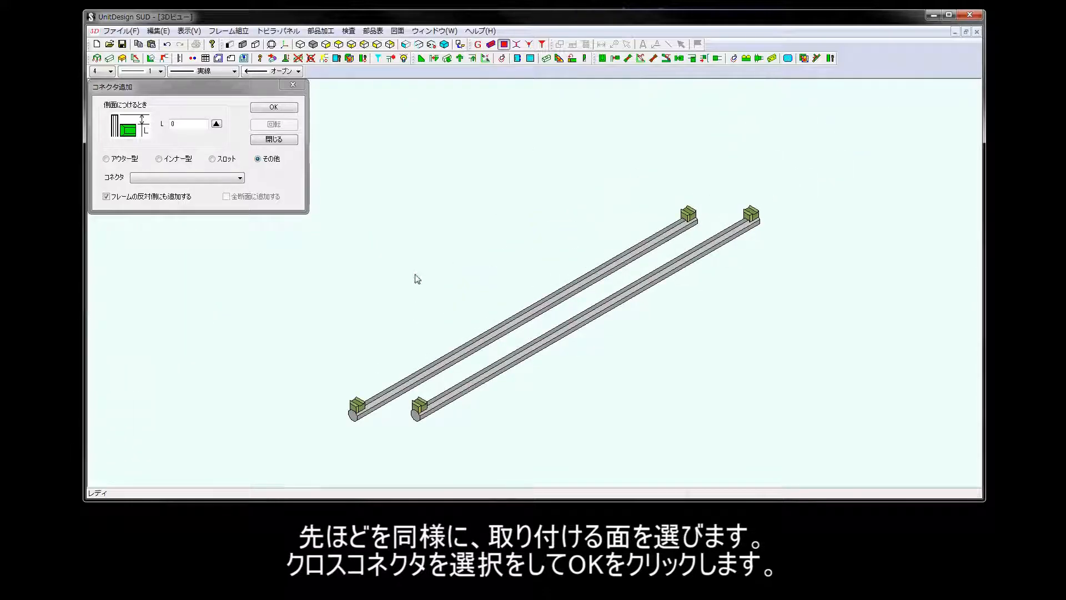
scroll(413, 278, "down", 3)
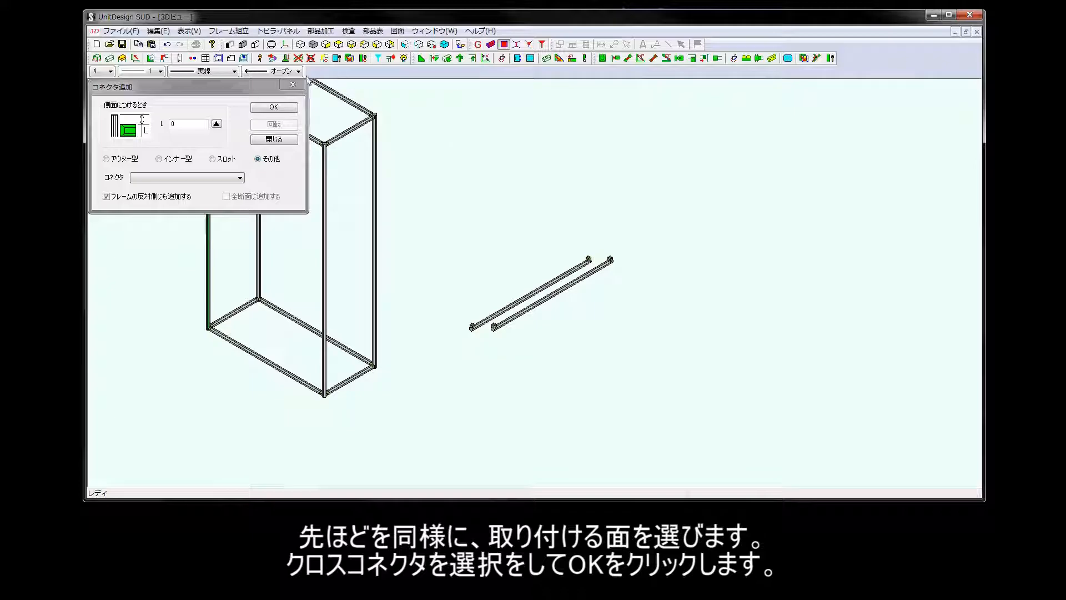
left_click(277, 138)
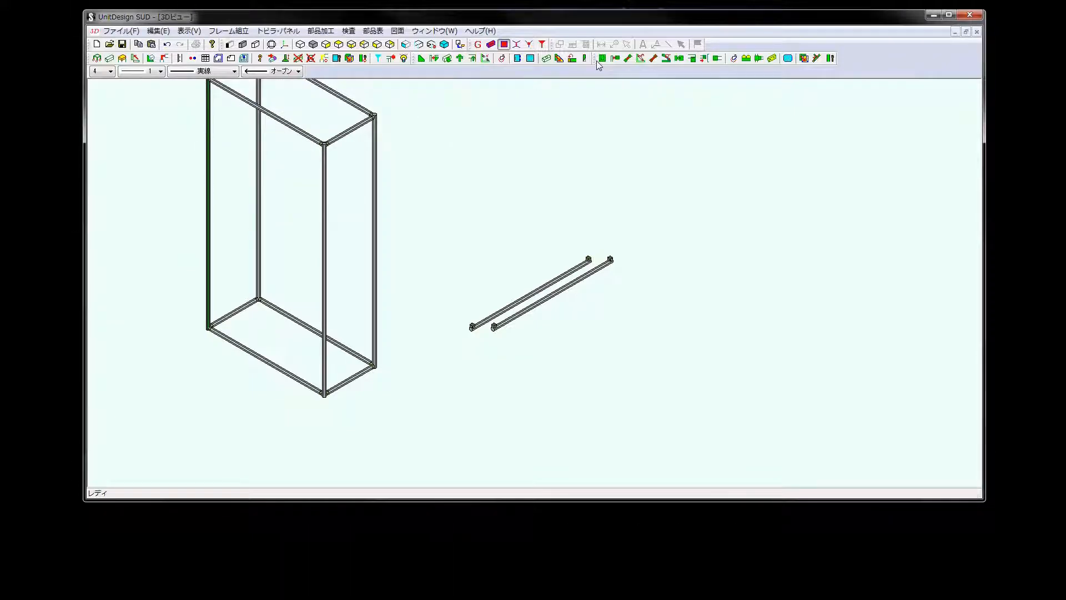
Join the first 1088 mm frame's cross connector to the underside of the bottom 400 mm frame farthest from the green post, with offset L at 50
left_click(615, 58)
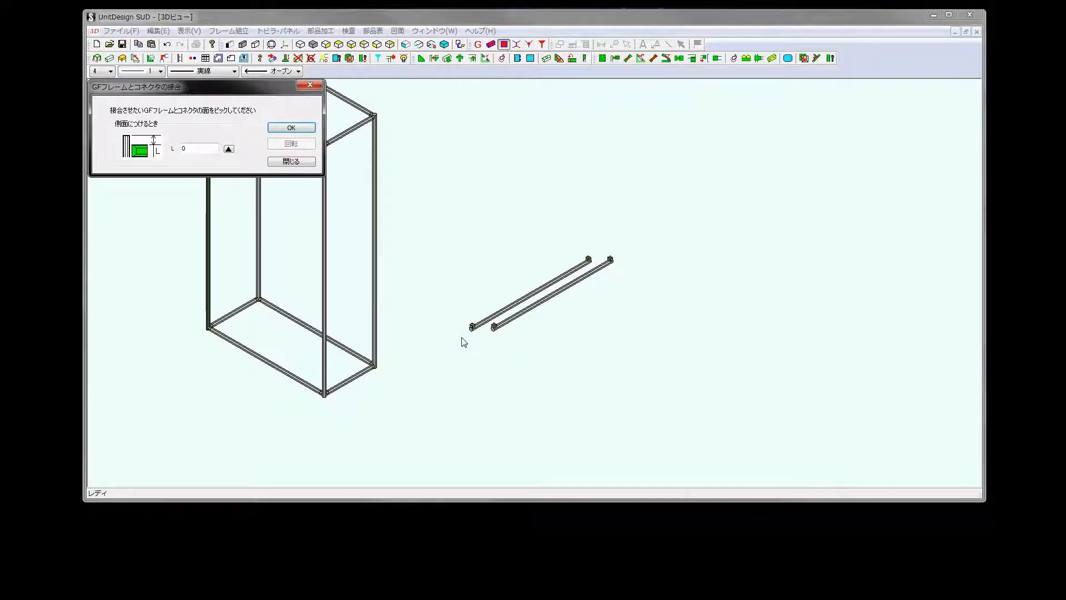
scroll(474, 350, "up", 3)
scroll(389, 286, "up", 2)
scroll(363, 273, "up", 1)
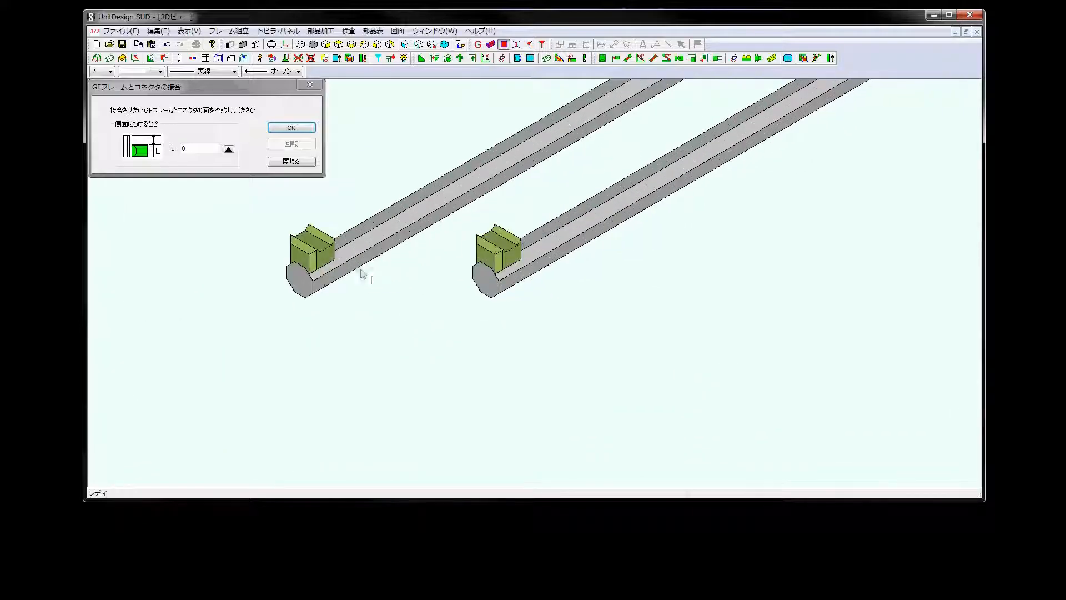
left_click(302, 234)
scroll(222, 358, "down", 5)
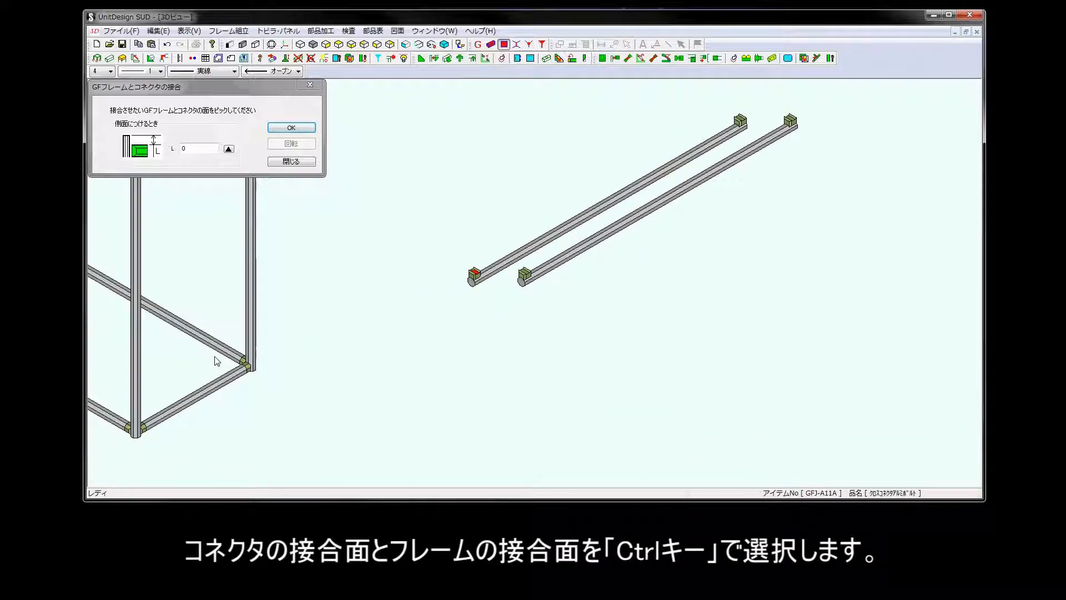
mouse_move(219, 362)
middle_mouse_down()
mouse_move(112, 356)
mouse_move(183, 341)
mouse_move(311, 344)
mouse_move(416, 361)
mouse_move(396, 401)
mouse_move(355, 383)
mouse_move(594, 400)
mouse_move(444, 214)
mouse_move(501, 222)
mouse_move(531, 286)
middle_mouse_up()
scroll(532, 277, "up", 4)
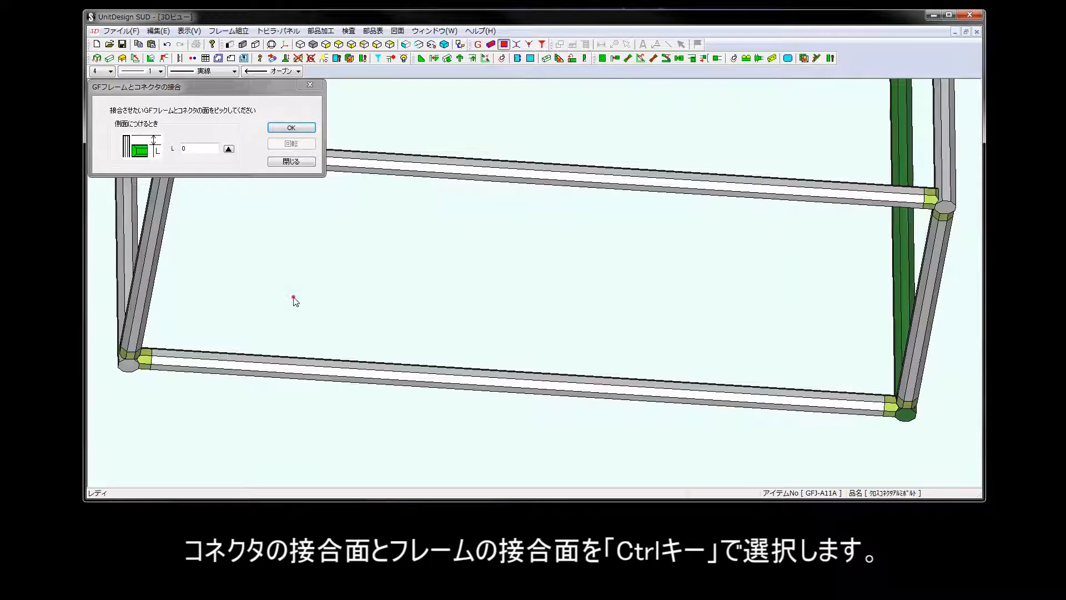
middle_click_drag(295, 300, 561, 288)
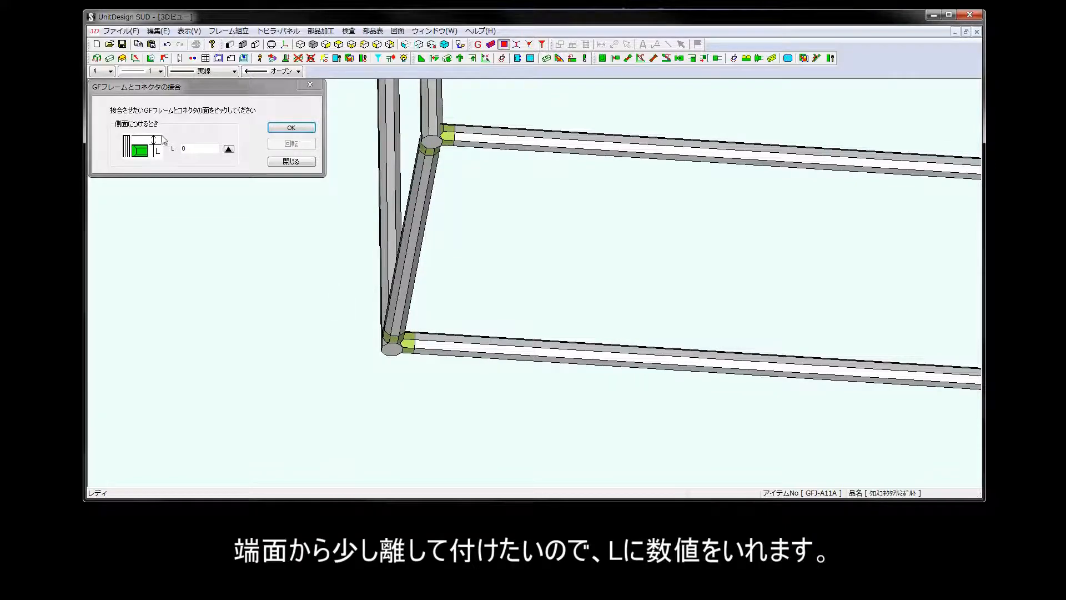
left_click(395, 332)
scroll(392, 340, "up", 3)
middle_click_drag(392, 340, 485, 288)
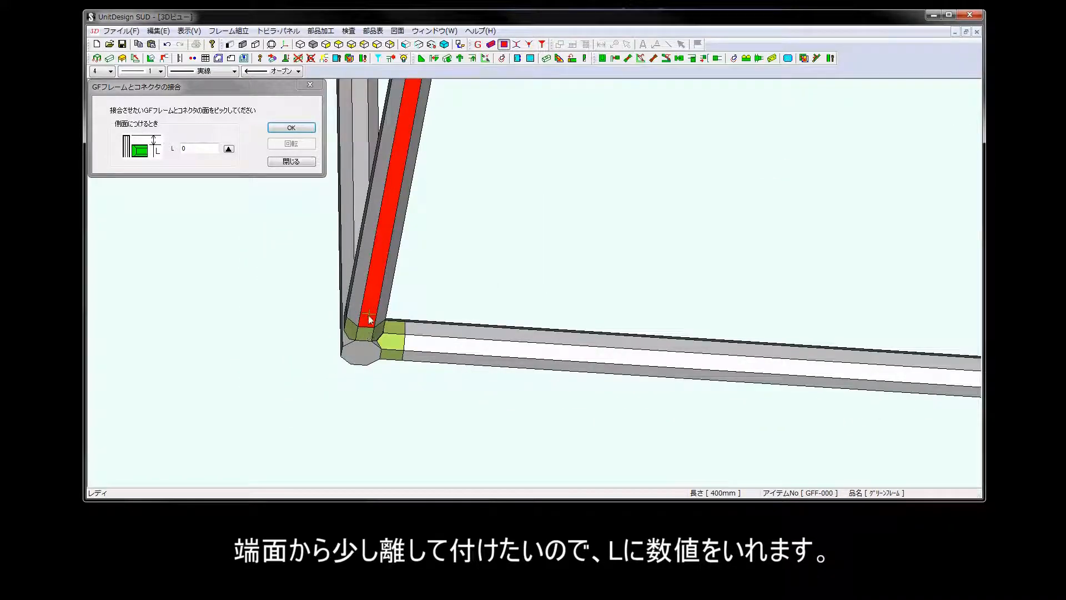
left_click_drag(197, 146, 180, 148)
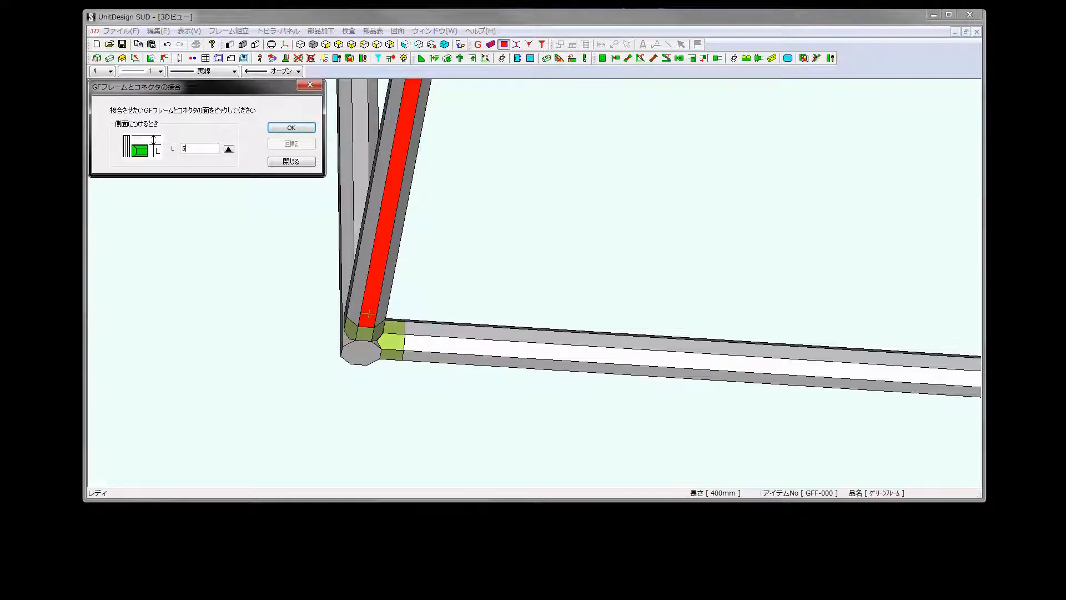
left_click(309, 129)
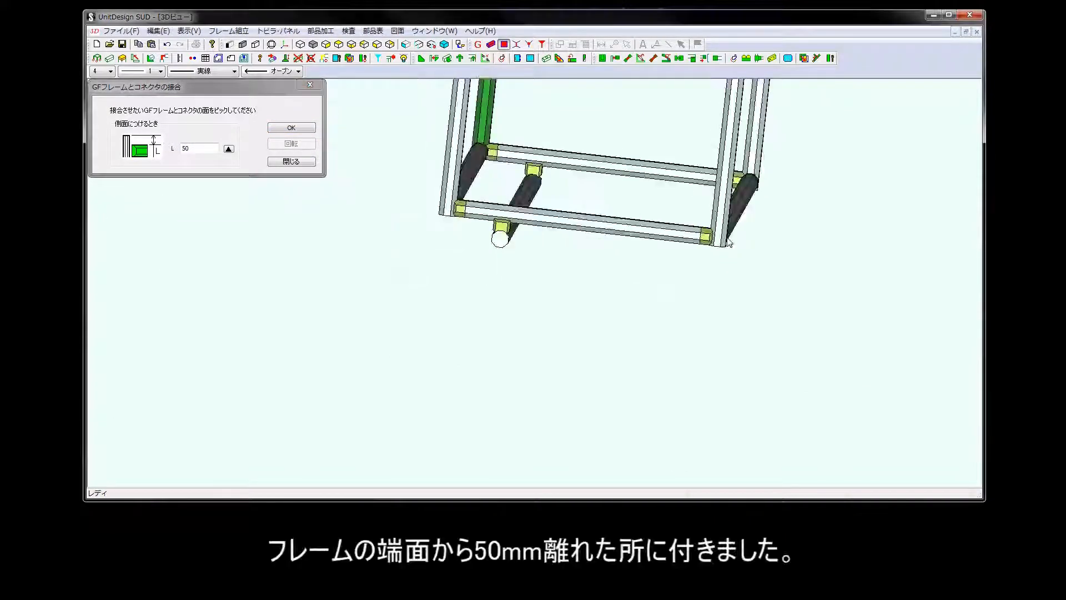
Join the second 1088 mm frame's cross connector to the underside of the same 400 mm frame near its other end, with L at 50
scroll(465, 204, "up", 3)
middle_click_drag(429, 196, 446, 279)
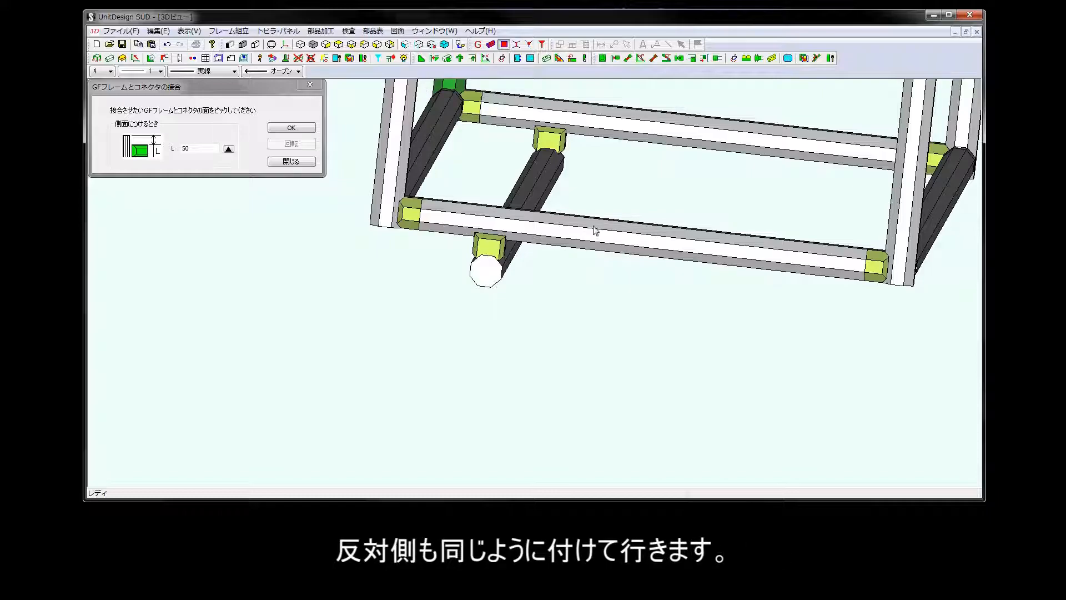
scroll(594, 231, "down", 5)
scroll(734, 308, "up", 3)
mouse_move(752, 311)
middle_mouse_down()
mouse_move(661, 315)
mouse_move(705, 276)
mouse_move(635, 286)
mouse_move(647, 302)
mouse_move(853, 375)
middle_mouse_up()
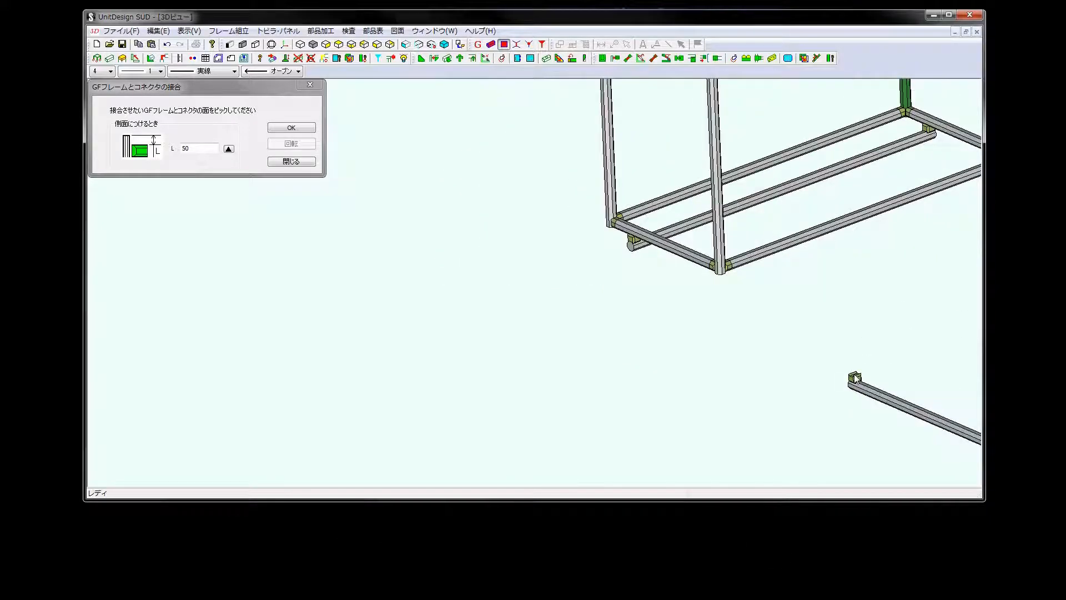
scroll(853, 375, "down", 2)
scroll(853, 375, "up", 6)
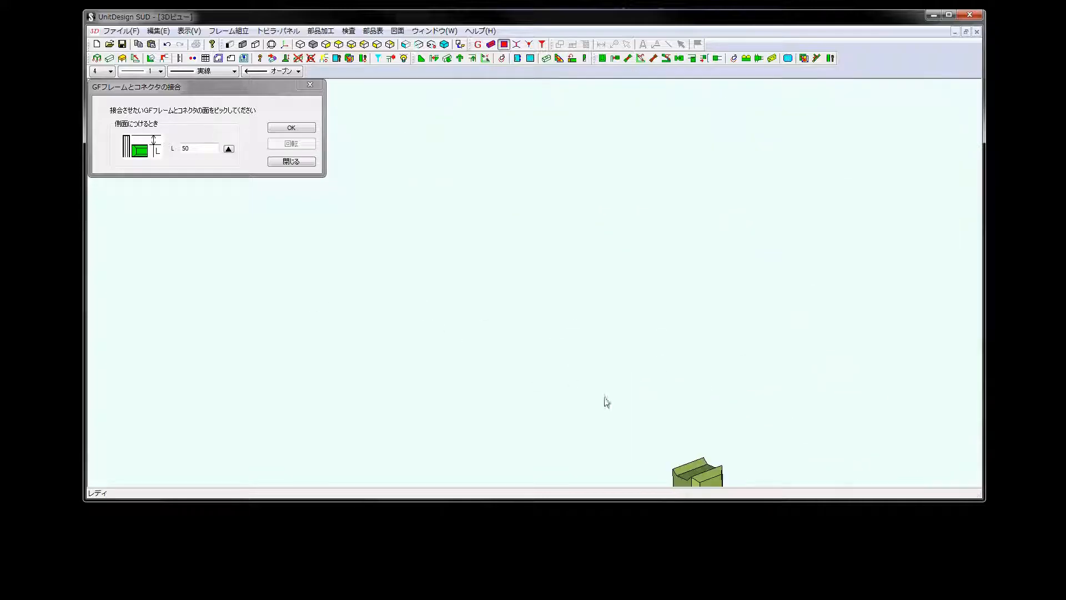
scroll(465, 312, "down", 6)
middle_click_drag(388, 159, 469, 94)
scroll(328, 252, "up", 3)
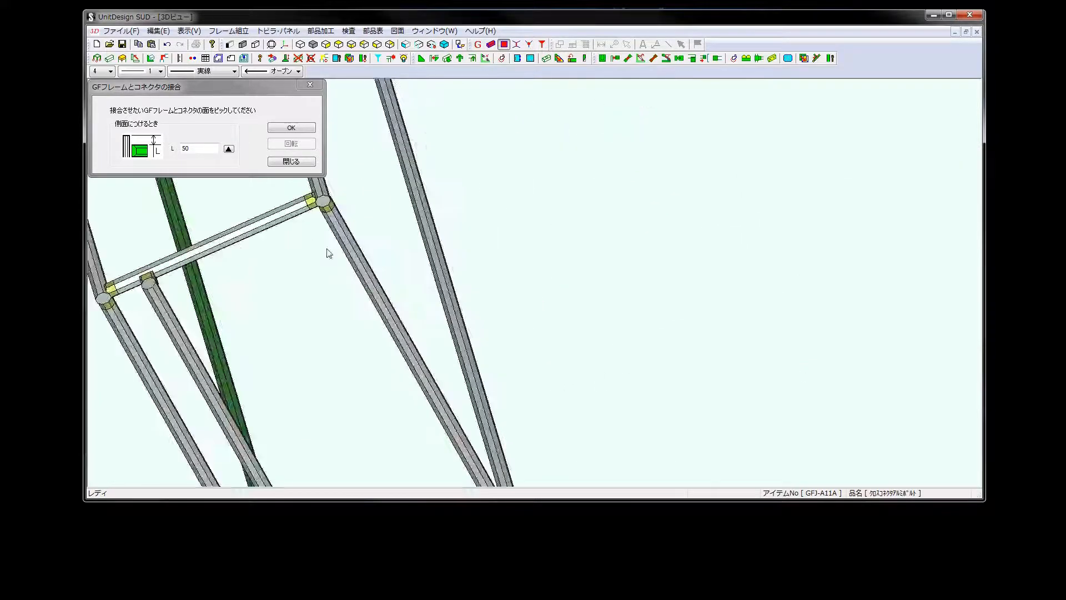
left_click(307, 210)
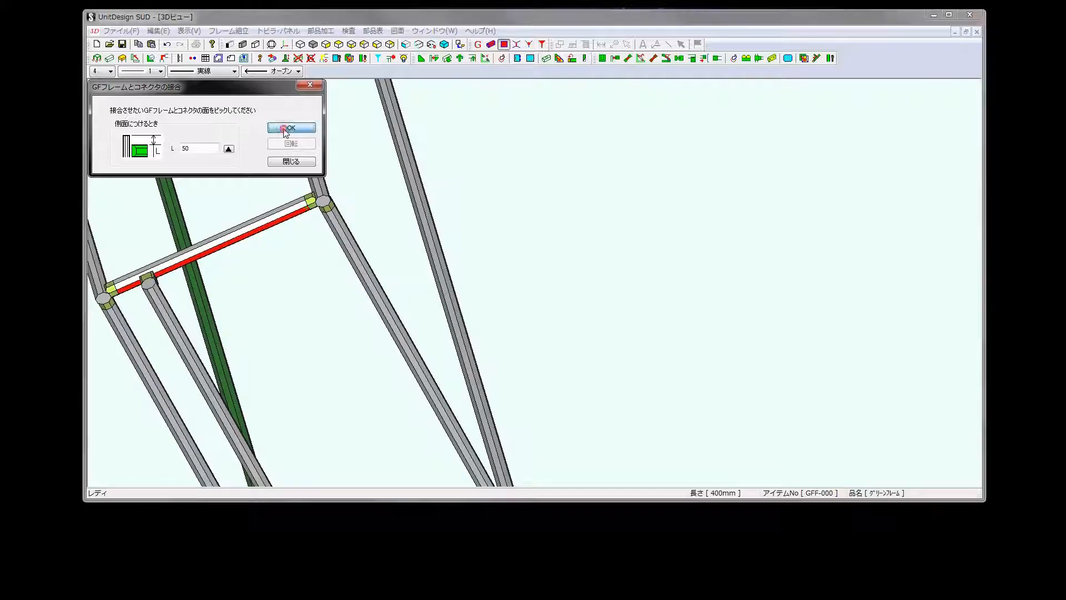
left_click(286, 130)
left_click(307, 163)
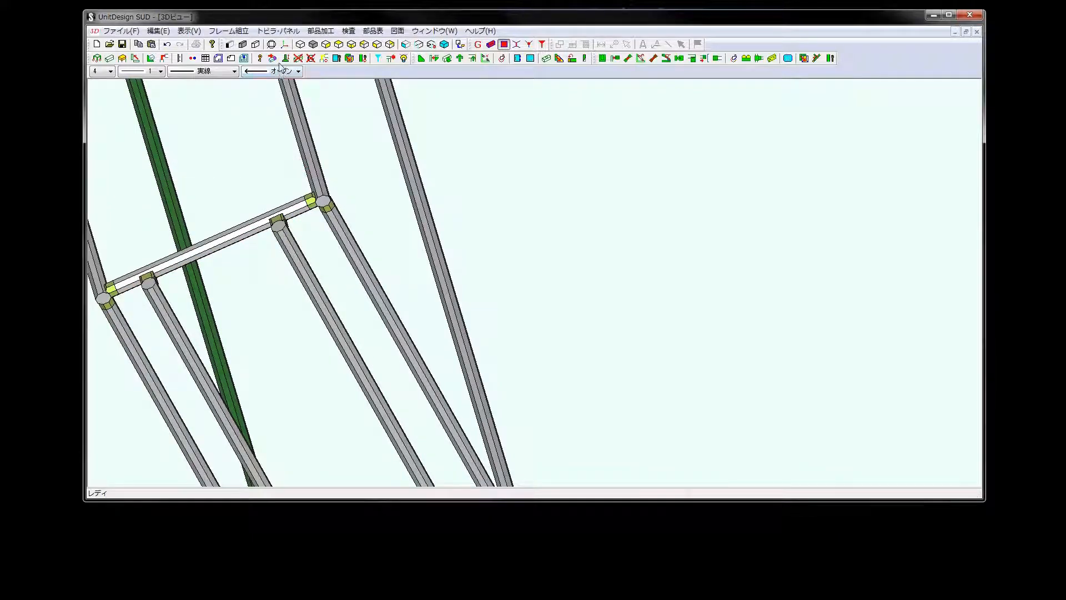
Attach a foot connector フットコネクタM12樹脂タイプ with adjuster 小径アジャスタM12-60T to the bottom end face of the green post
left_click(313, 45)
scroll(349, 145, "down", 3)
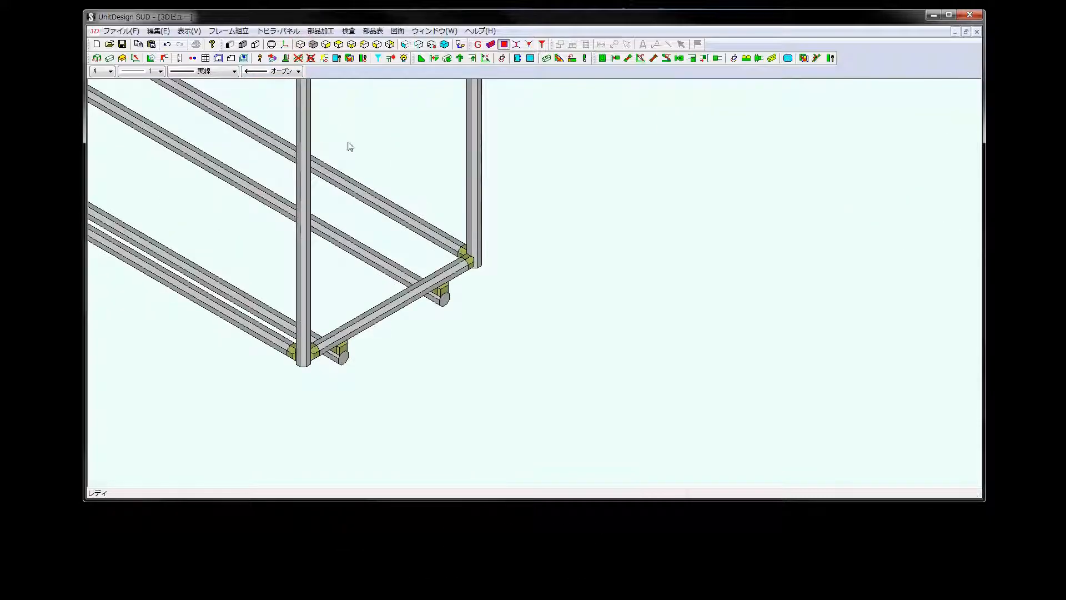
scroll(349, 145, "up", 3)
scroll(349, 145, "down", 8)
scroll(379, 181, "up", 2)
middle_click_drag(386, 184, 595, 183)
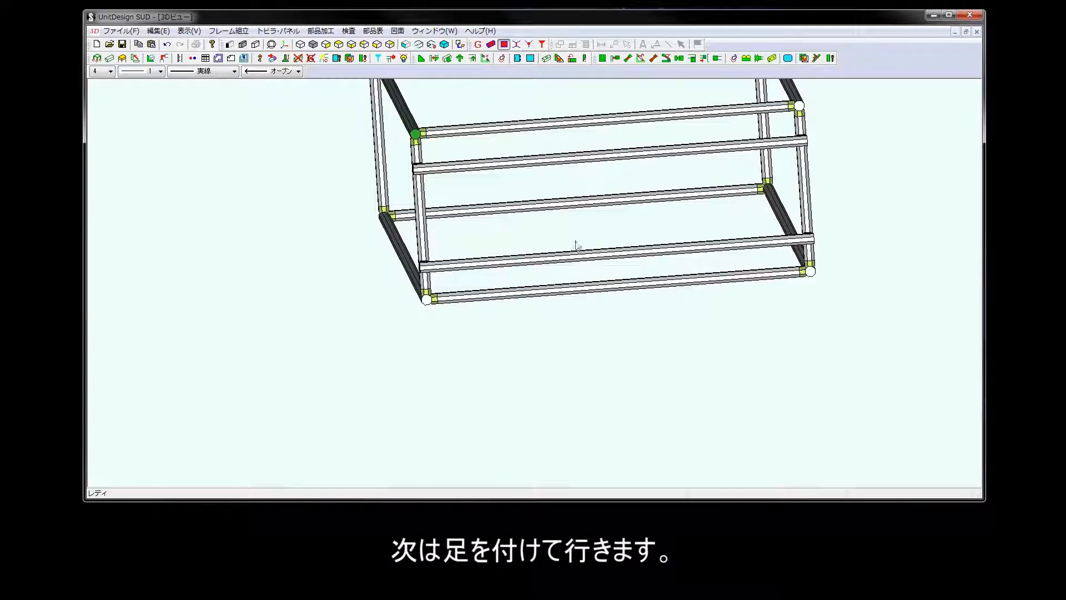
left_click(733, 57)
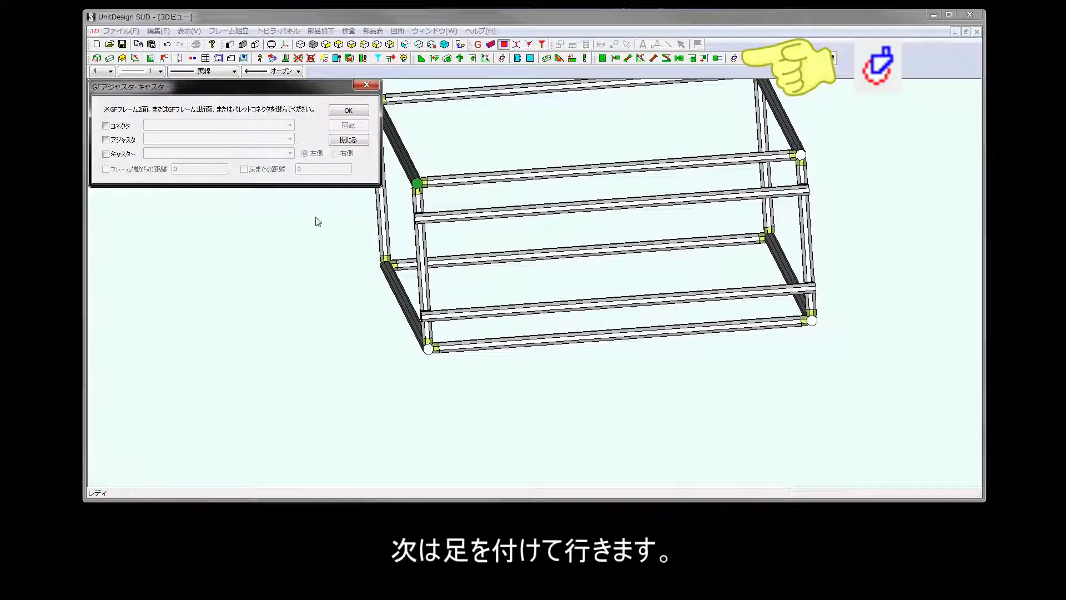
left_click(417, 183)
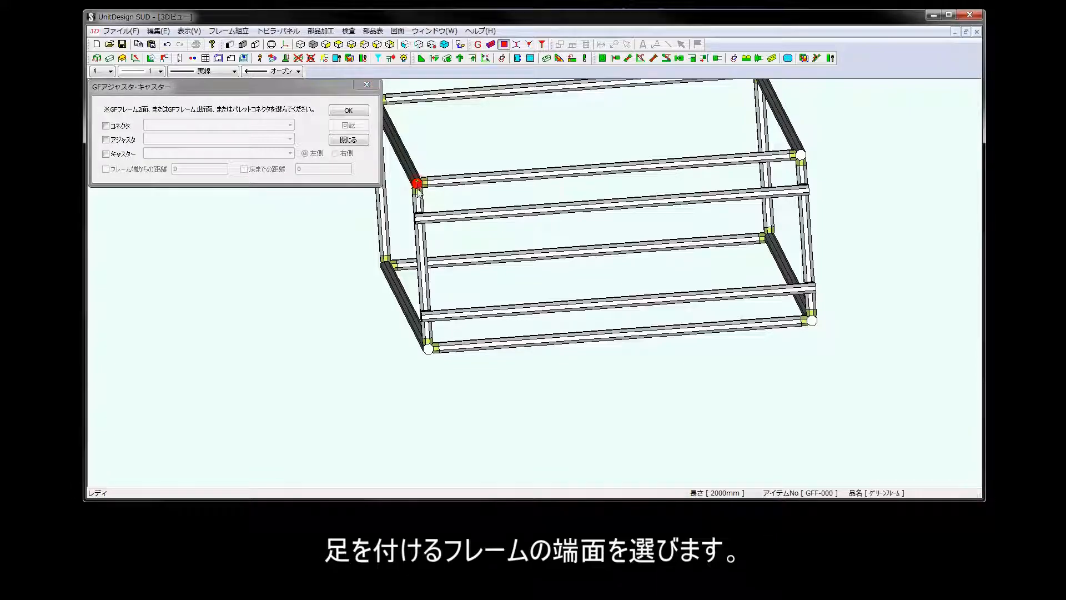
left_click(123, 127)
left_click(183, 125)
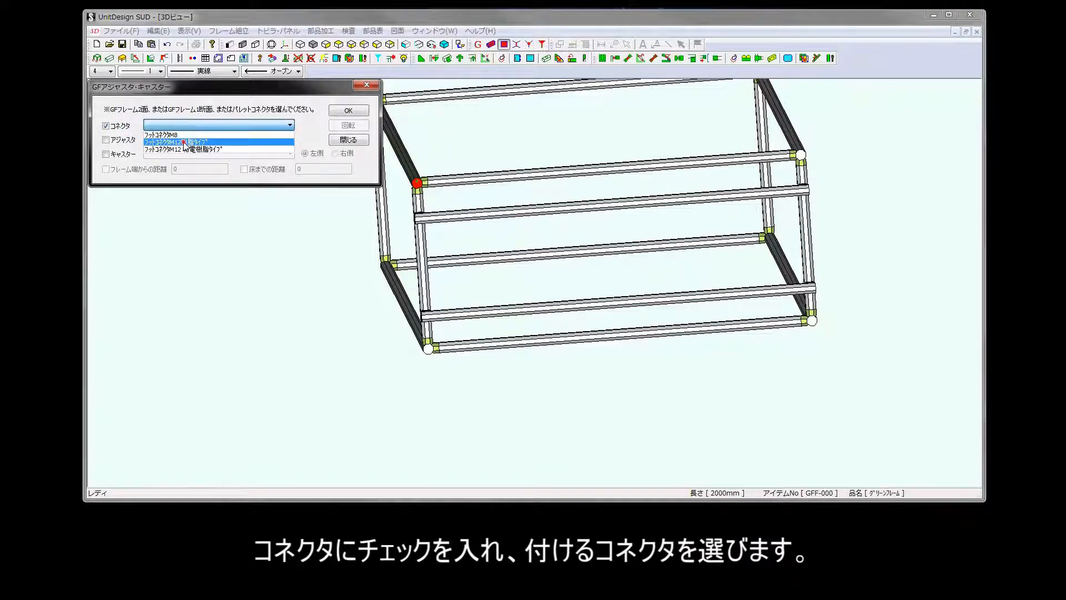
left_click(184, 143)
left_click(137, 143)
left_click(149, 138)
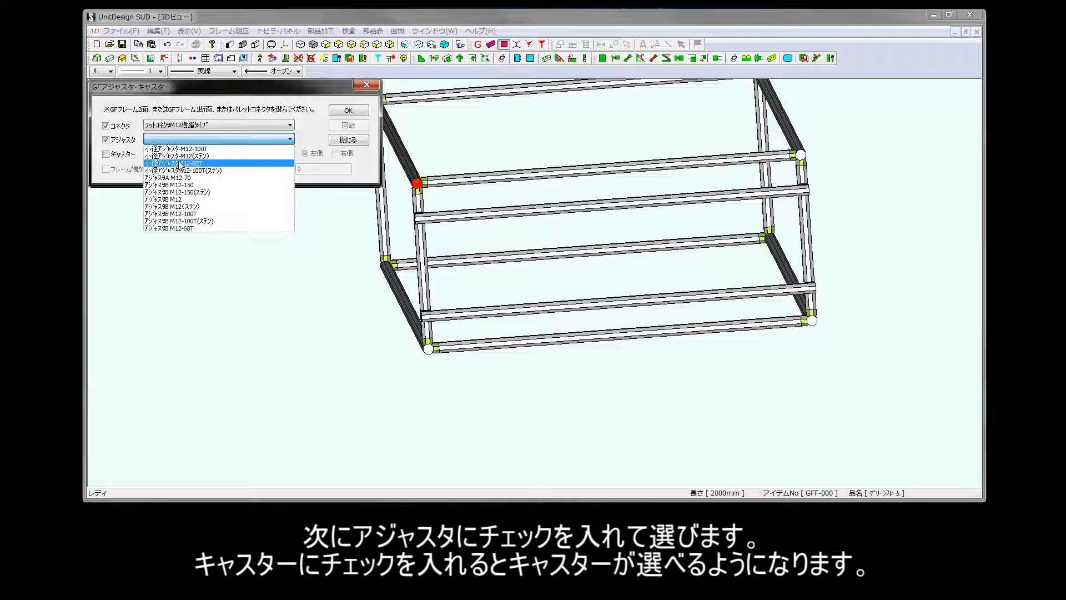
left_click(179, 163)
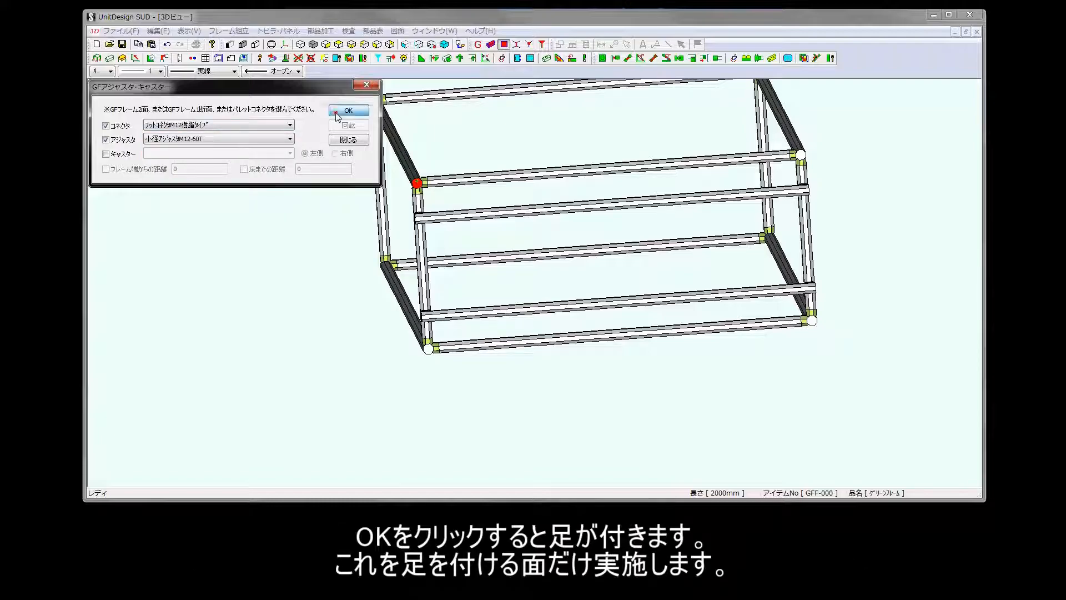
Attach the フットコネクタM12樹脂タイプ connector and 小径アジャスタM12-60T adjuster to the post across the long side from the green post
mouse_move(788, 187)
middle_mouse_down()
mouse_move(741, 245)
mouse_move(697, 356)
middle_mouse_up()
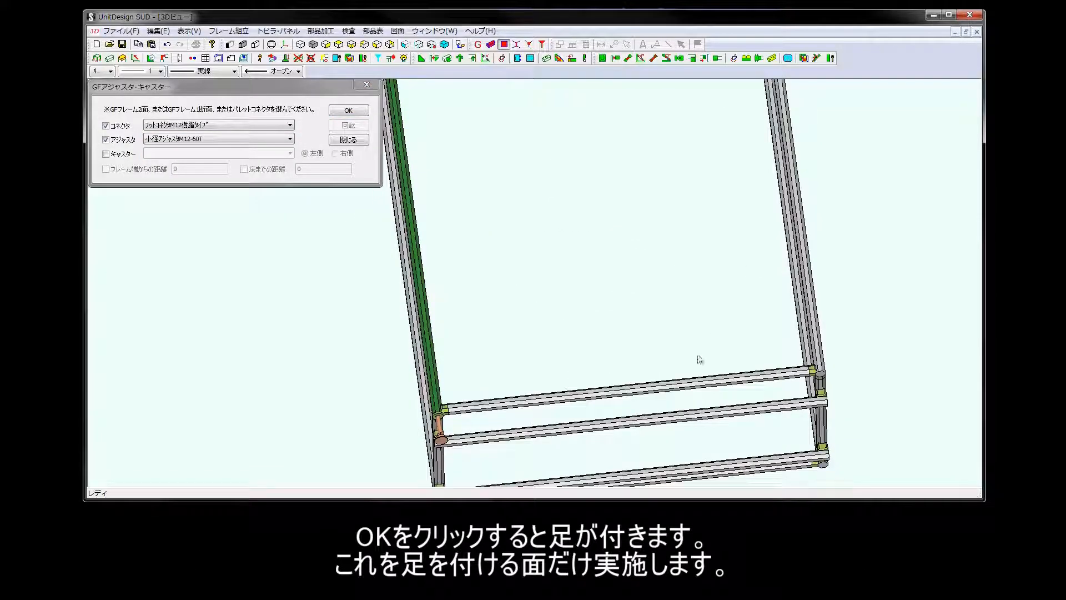
middle_click_drag(508, 350, 556, 207)
scroll(500, 261, "up", 6)
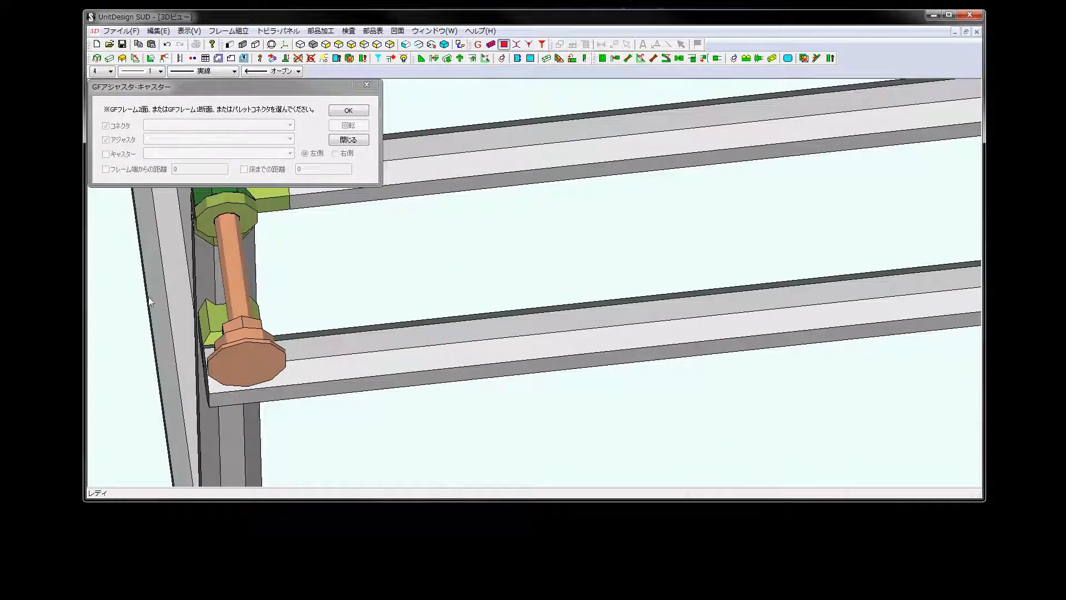
scroll(324, 265, "down", 3)
scroll(322, 262, "down", 2)
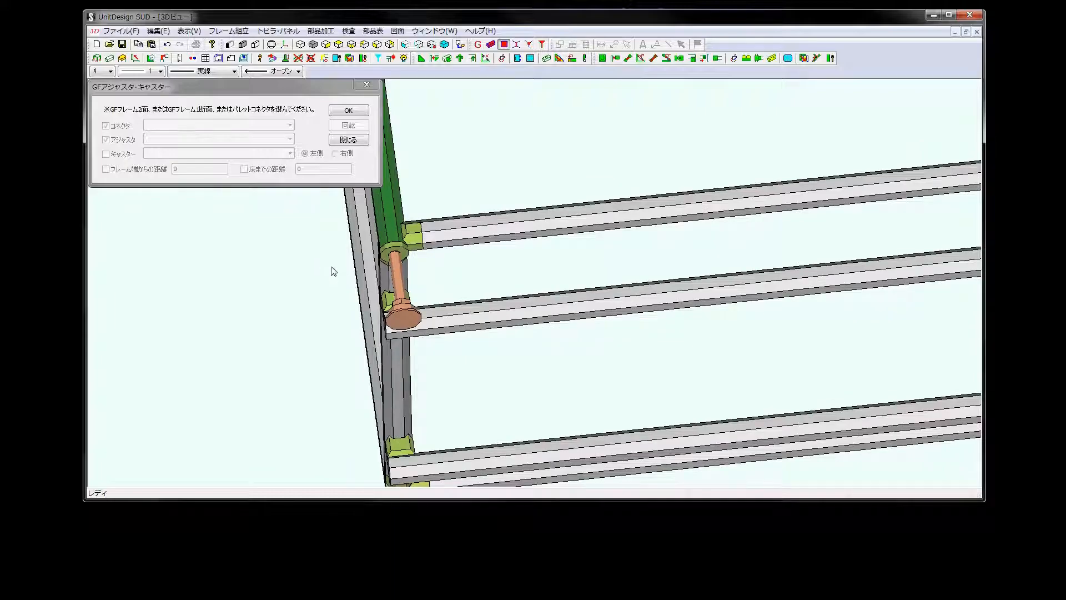
middle_click_drag(779, 343, 236, 385)
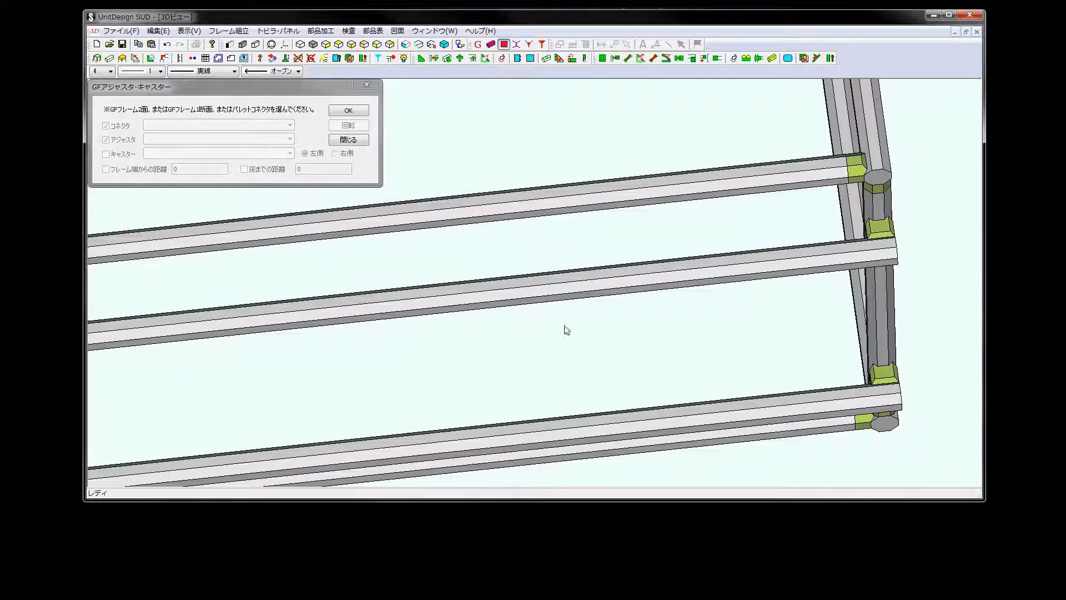
middle_click_drag(607, 336, 405, 372)
left_click(672, 214)
left_click(193, 127)
left_click(196, 149)
left_click(197, 138)
left_click(197, 163)
left_click(348, 111)
Attach the フットコネクタM12樹脂タイプ connector and 小径アジャスタM12-60T adjuster to the post across the short side from the green post
middle_click_drag(540, 380, 794, 279)
left_click(389, 393)
left_click(241, 127)
left_click(236, 142)
left_click(230, 139)
left_click(192, 163)
left_click(348, 110)
Attach the フットコネクタM12樹脂タイプ connector and 小径アジャスタM12-60T adjuster to the post diagonally opposite the green post and end the command
middle_click_drag(392, 399, 593, 289)
left_click(593, 290)
left_click(233, 125)
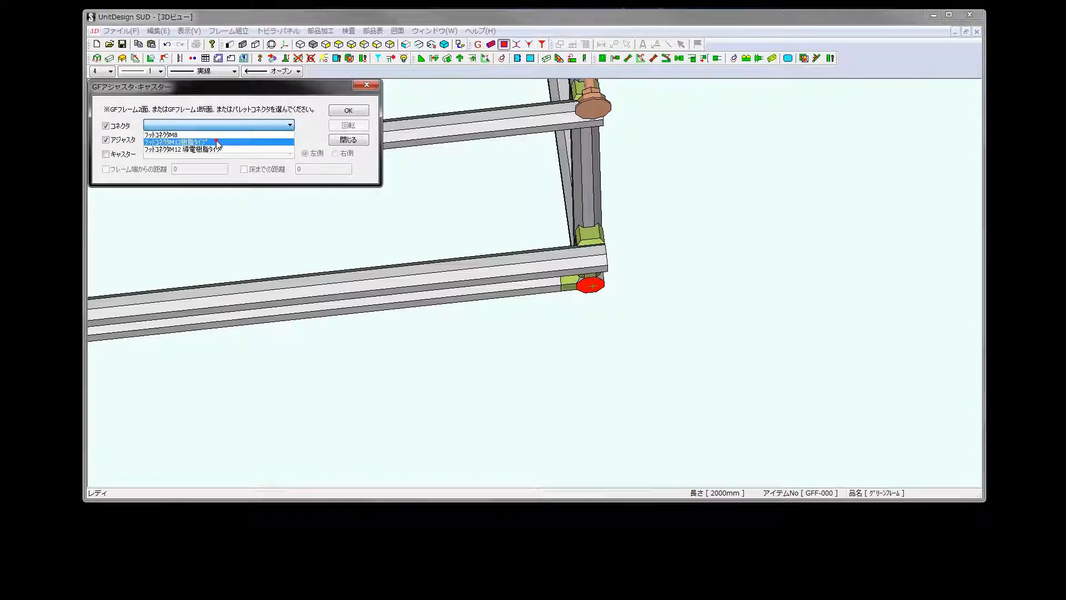
left_click(219, 142)
left_click(213, 139)
left_click(194, 163)
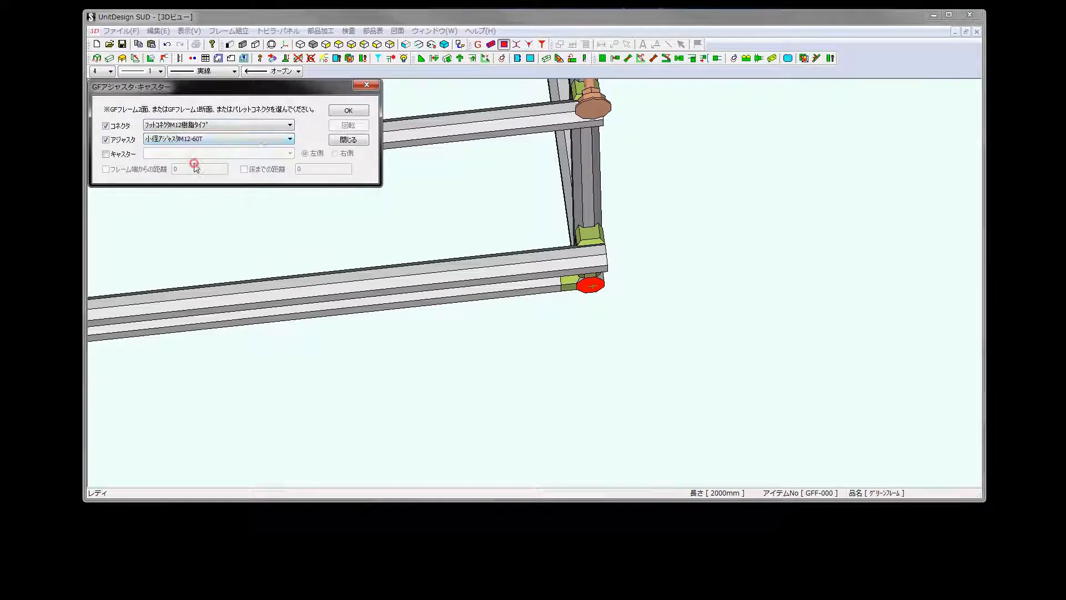
left_click(340, 112)
left_click(349, 139)
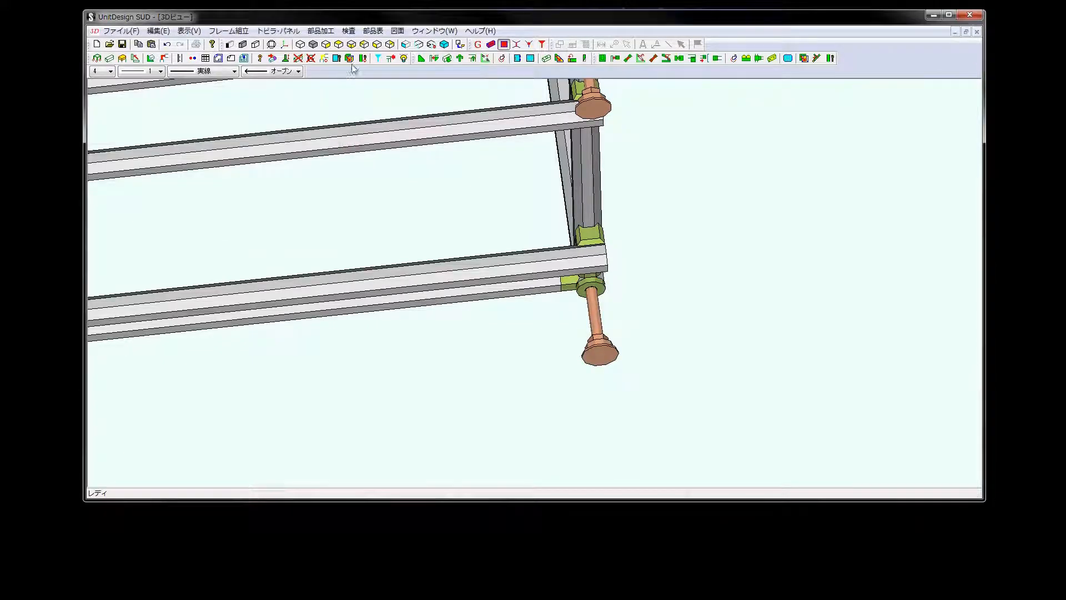
Examine the finished frame, its lower rails and feet in isometric, side, top and bottom views and from free angles
left_click(309, 50)
scroll(328, 139, "down", 5)
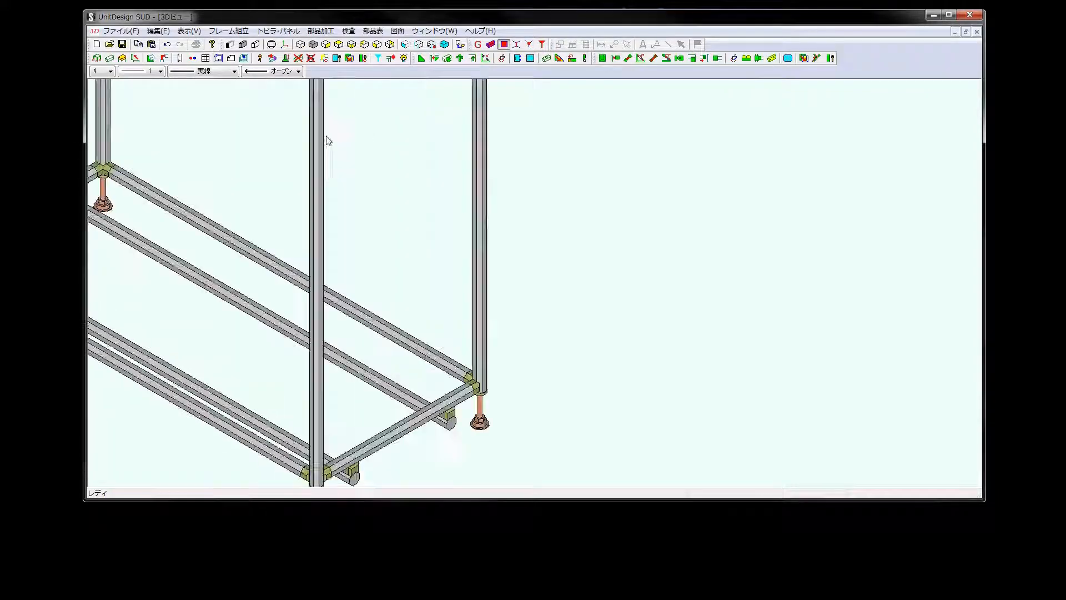
middle_click_drag(381, 166, 330, 89)
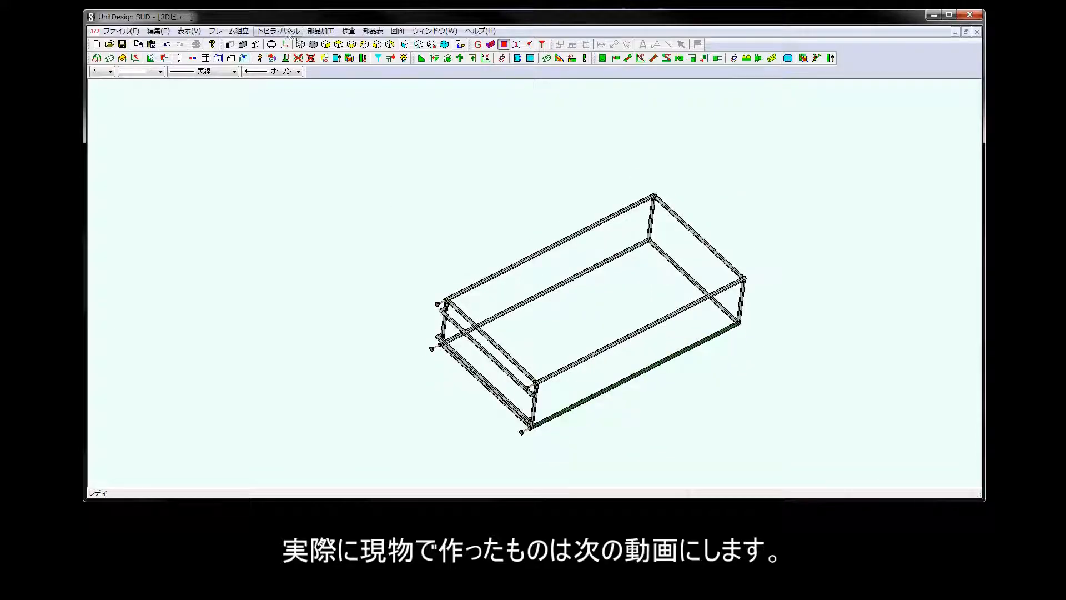
left_click(310, 51)
left_click(327, 44)
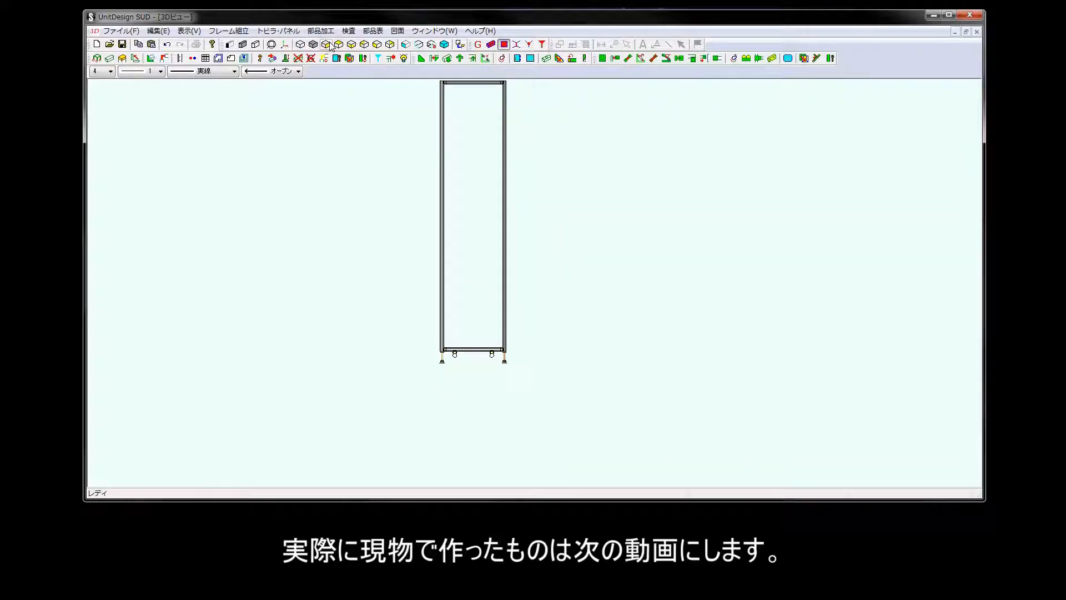
left_click(338, 45)
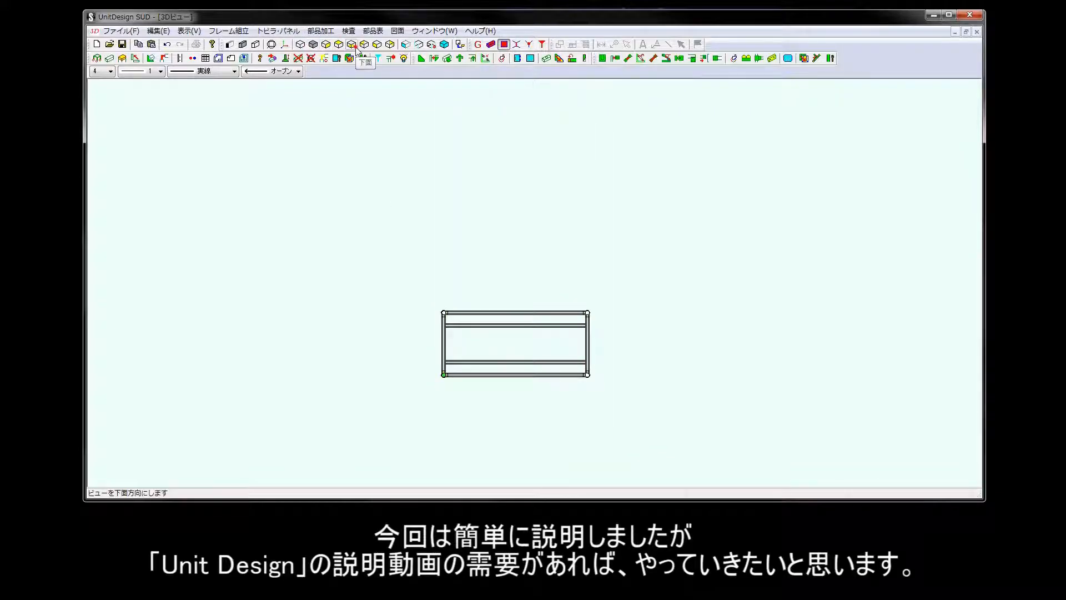
left_click(356, 47)
left_click(364, 46)
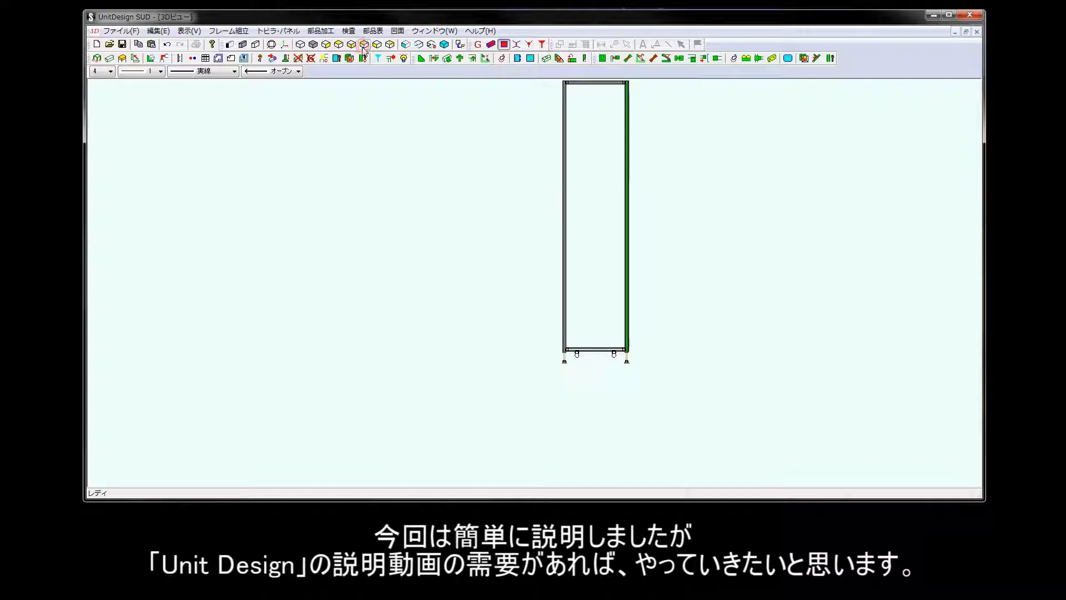
left_click(314, 46)
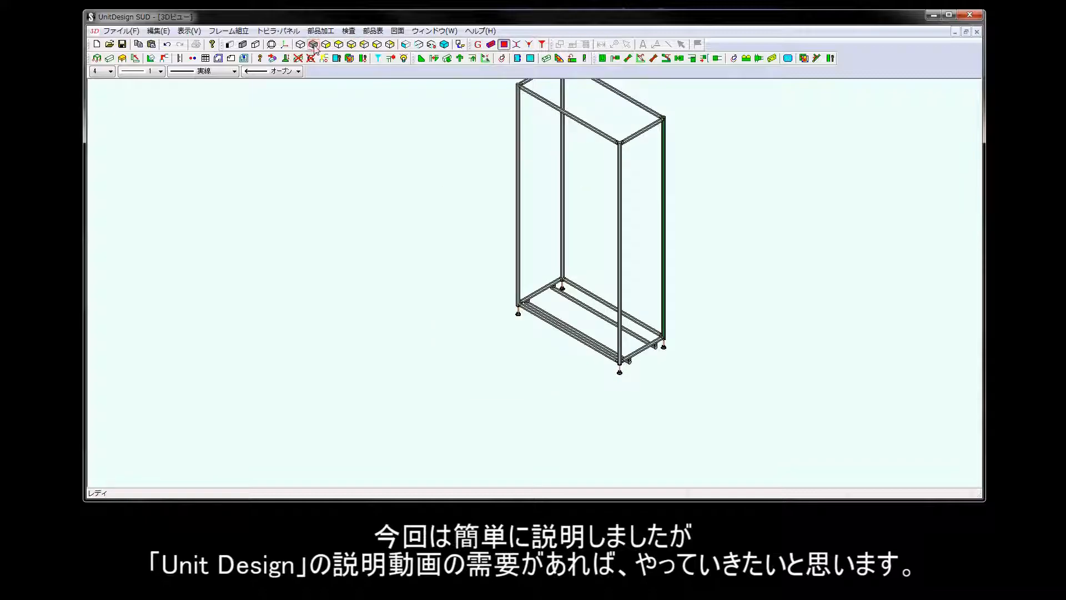
middle_click_drag(512, 195, 191, 243)
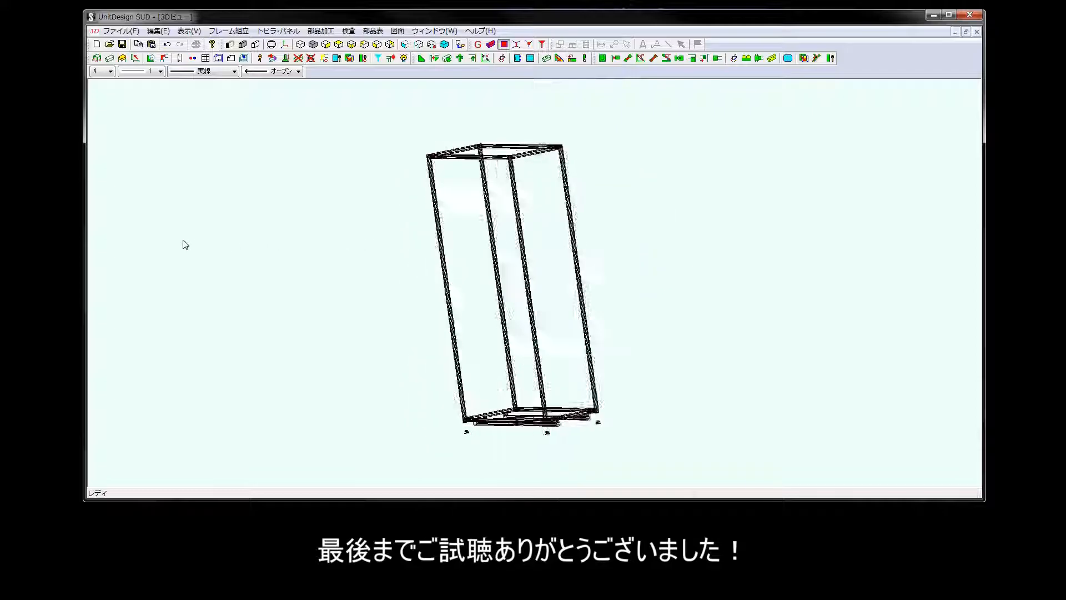